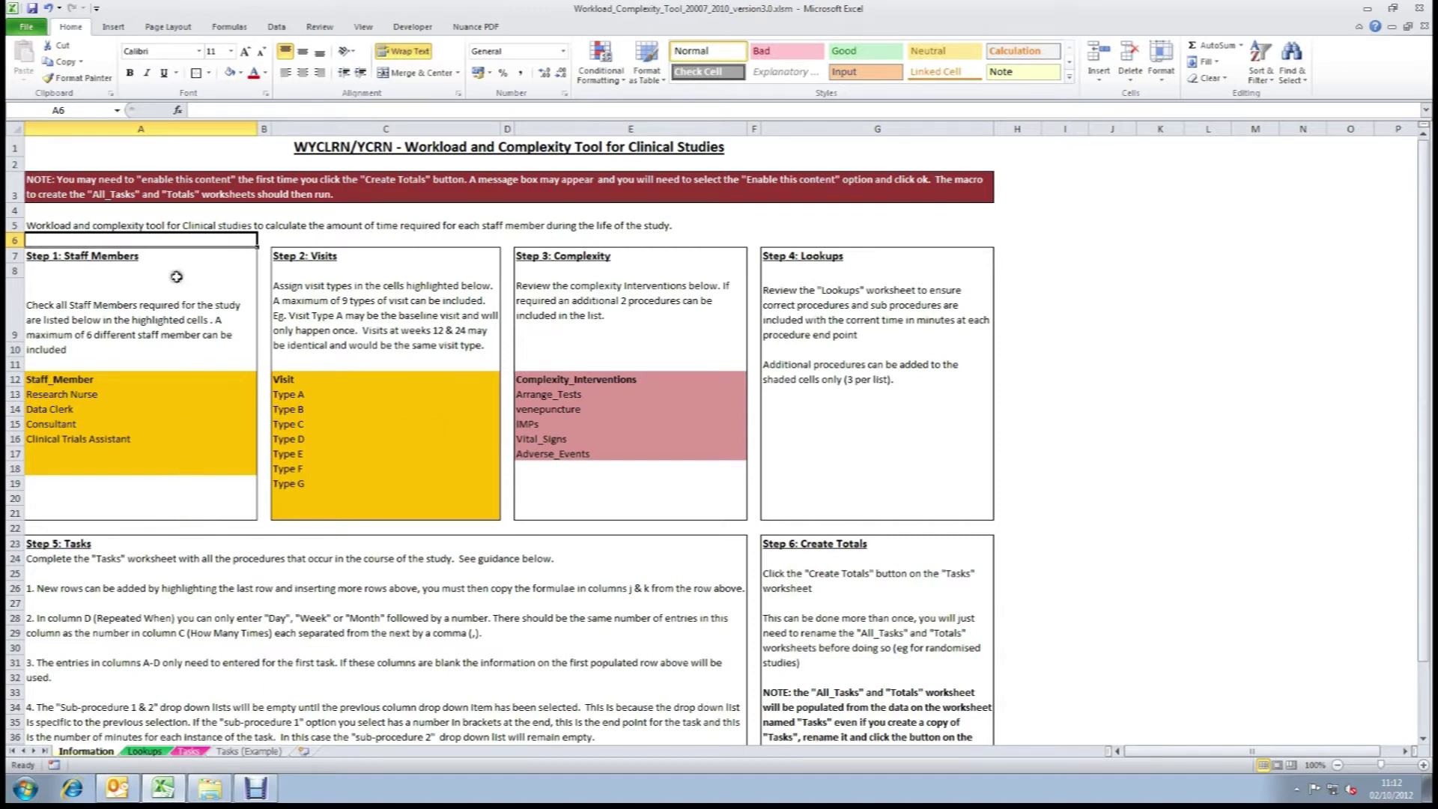
- Review the Staff Members, Visits and Complexity sections on the Information worksheet, including the listed complexity interventions
drag(166, 257, 169, 506)
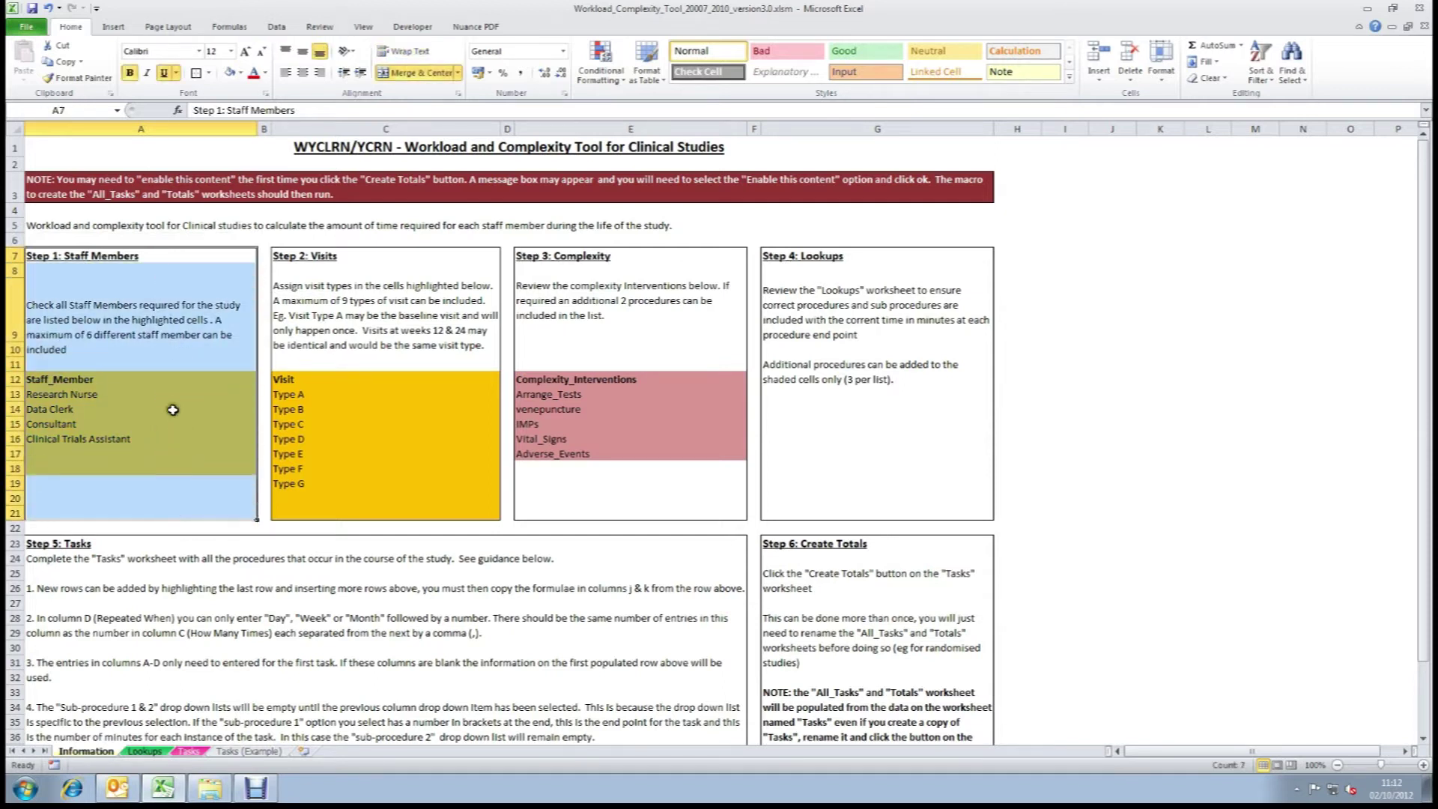
drag(162, 453, 162, 465)
drag(352, 257, 349, 515)
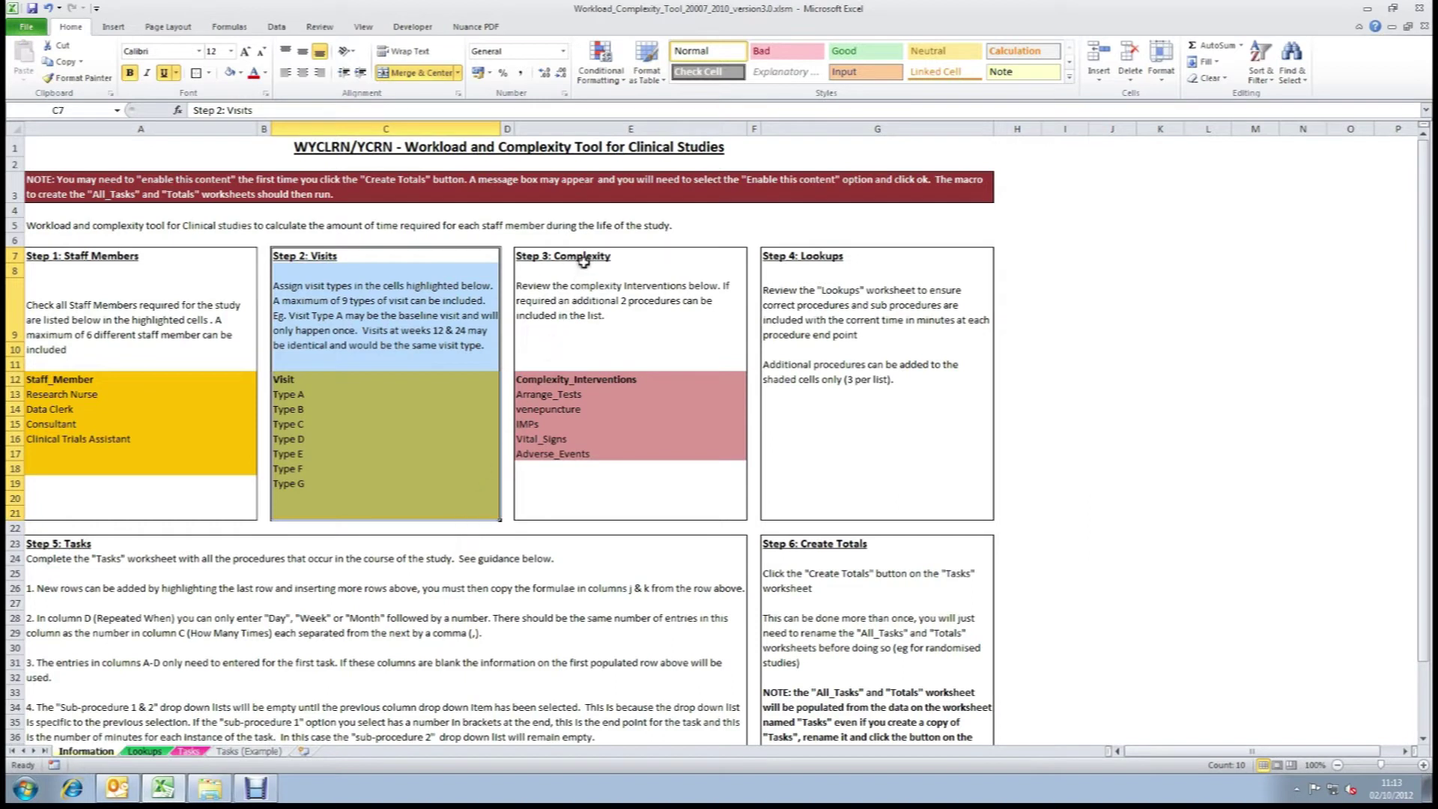
drag(583, 260, 561, 506)
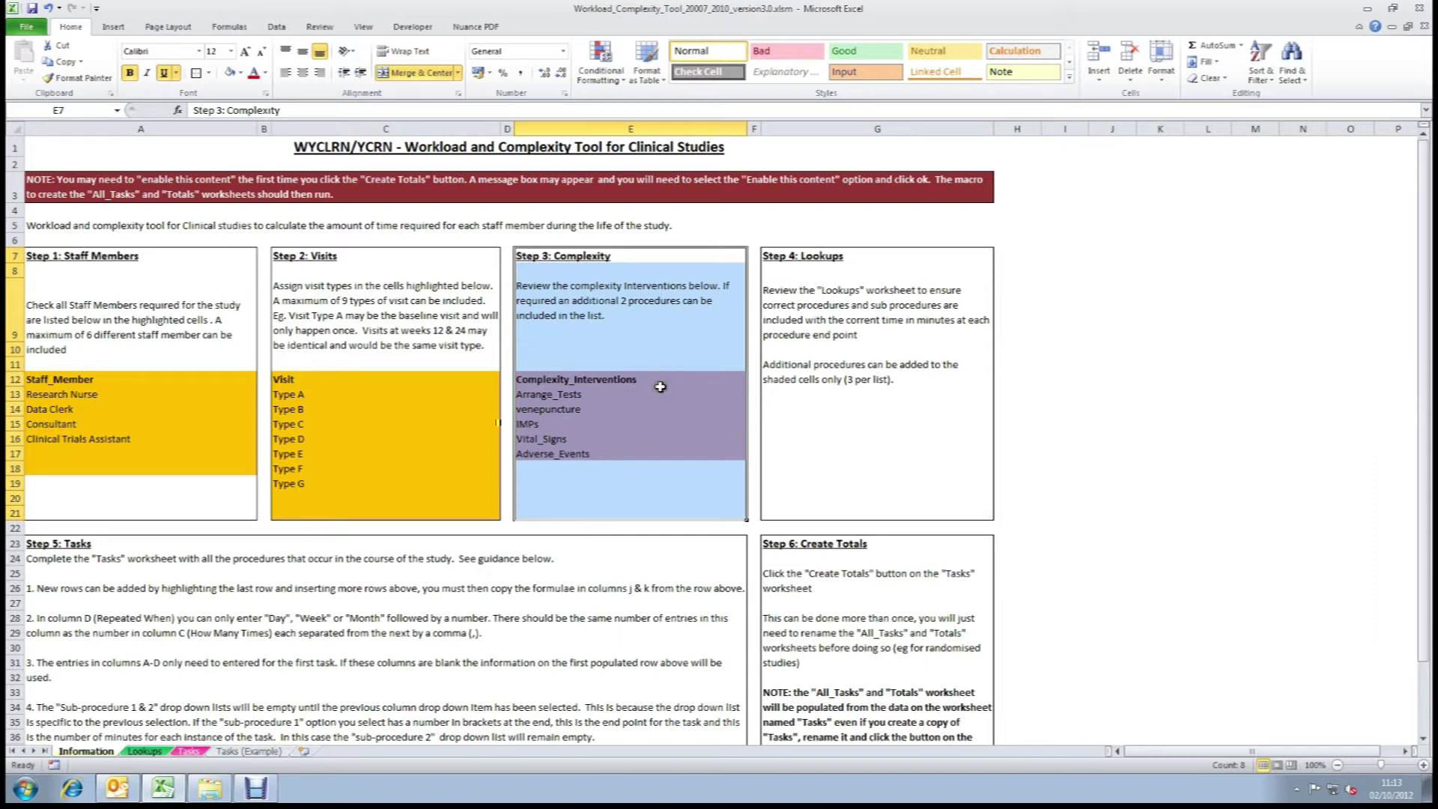
drag(661, 393, 664, 454)
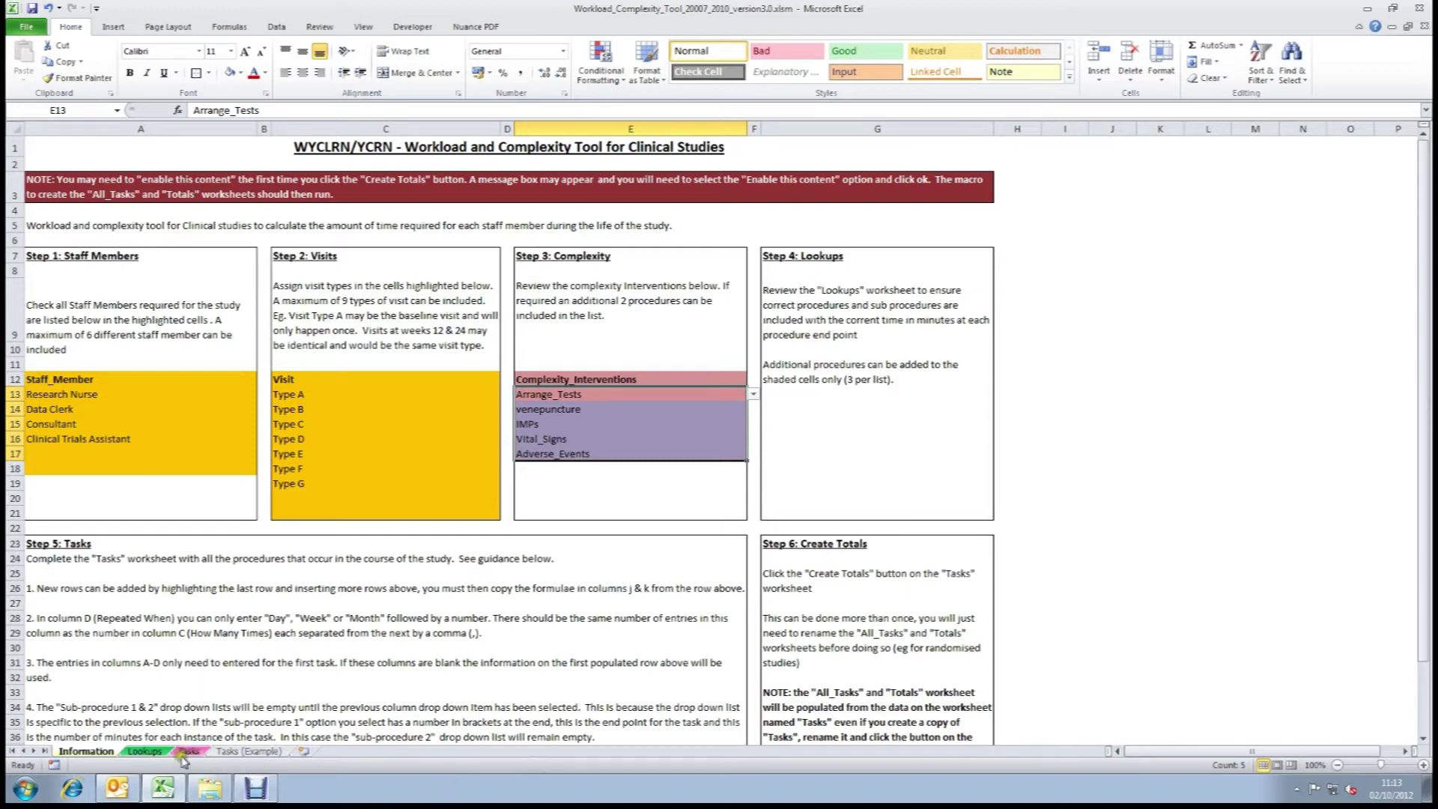
- Examine the Procedure list, the Sub-Procedure 1 heading and the Give_PIS options on the Lookups worksheet
click(156, 754)
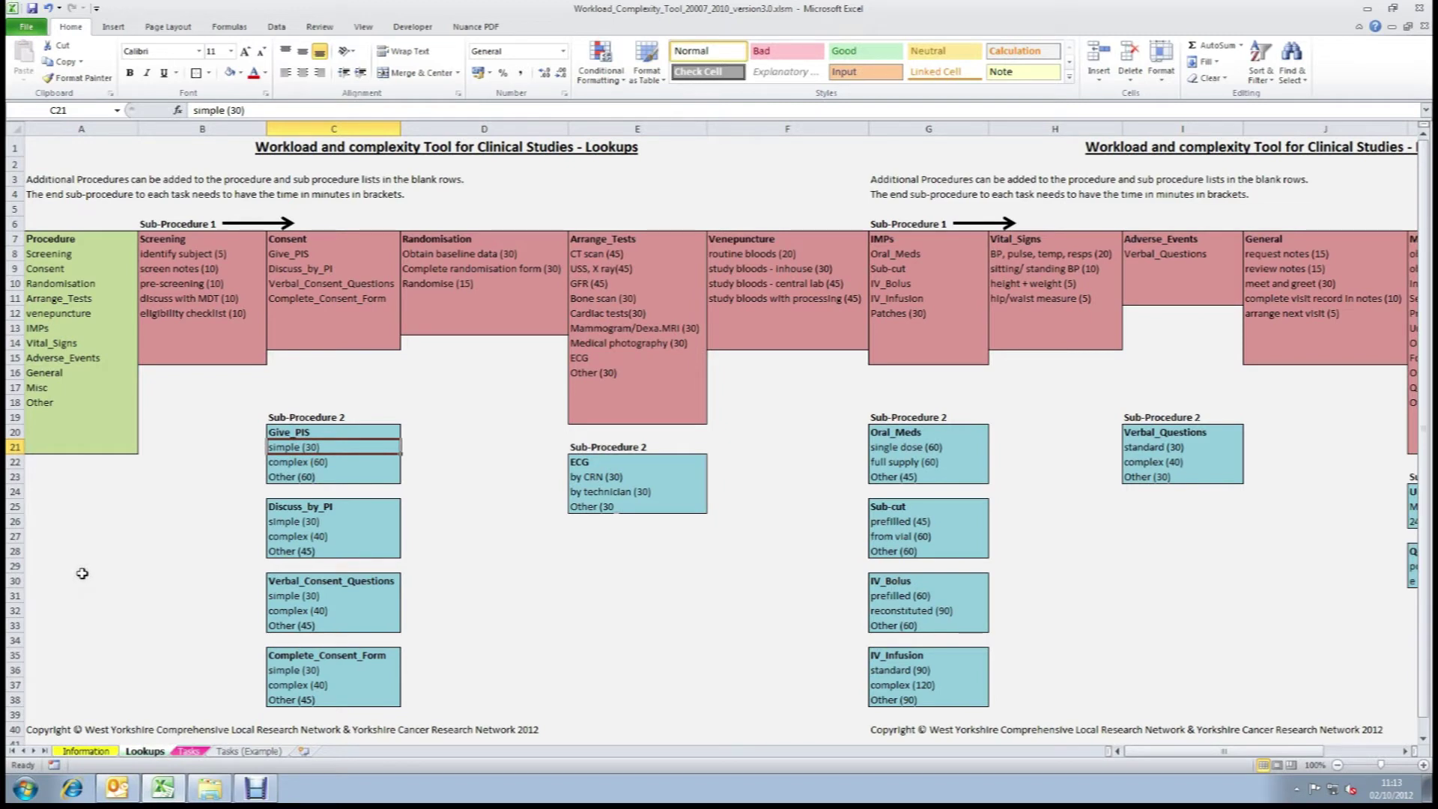
click(81, 238)
drag(81, 238, 79, 397)
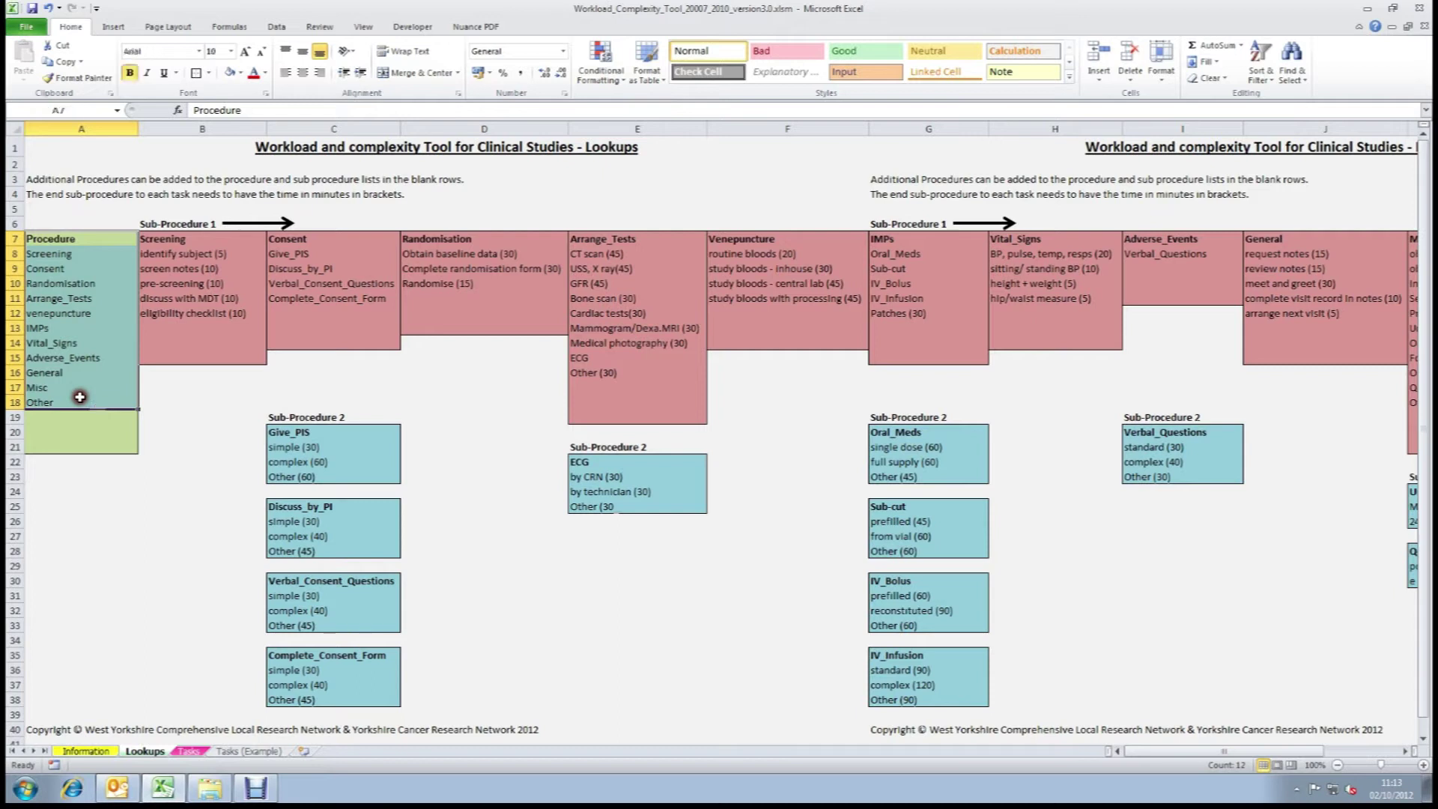
click(169, 225)
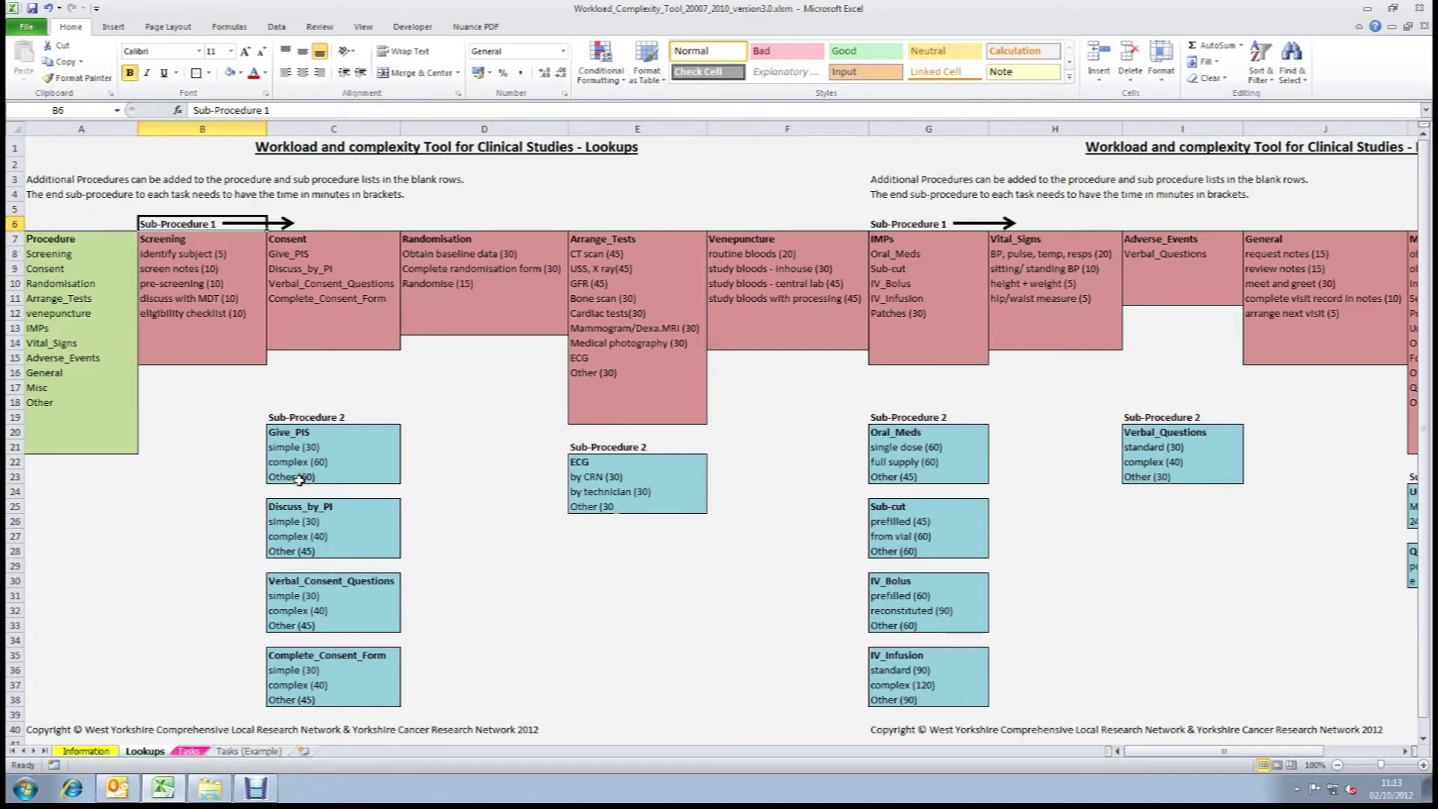
drag(325, 264, 325, 253)
drag(322, 446, 322, 459)
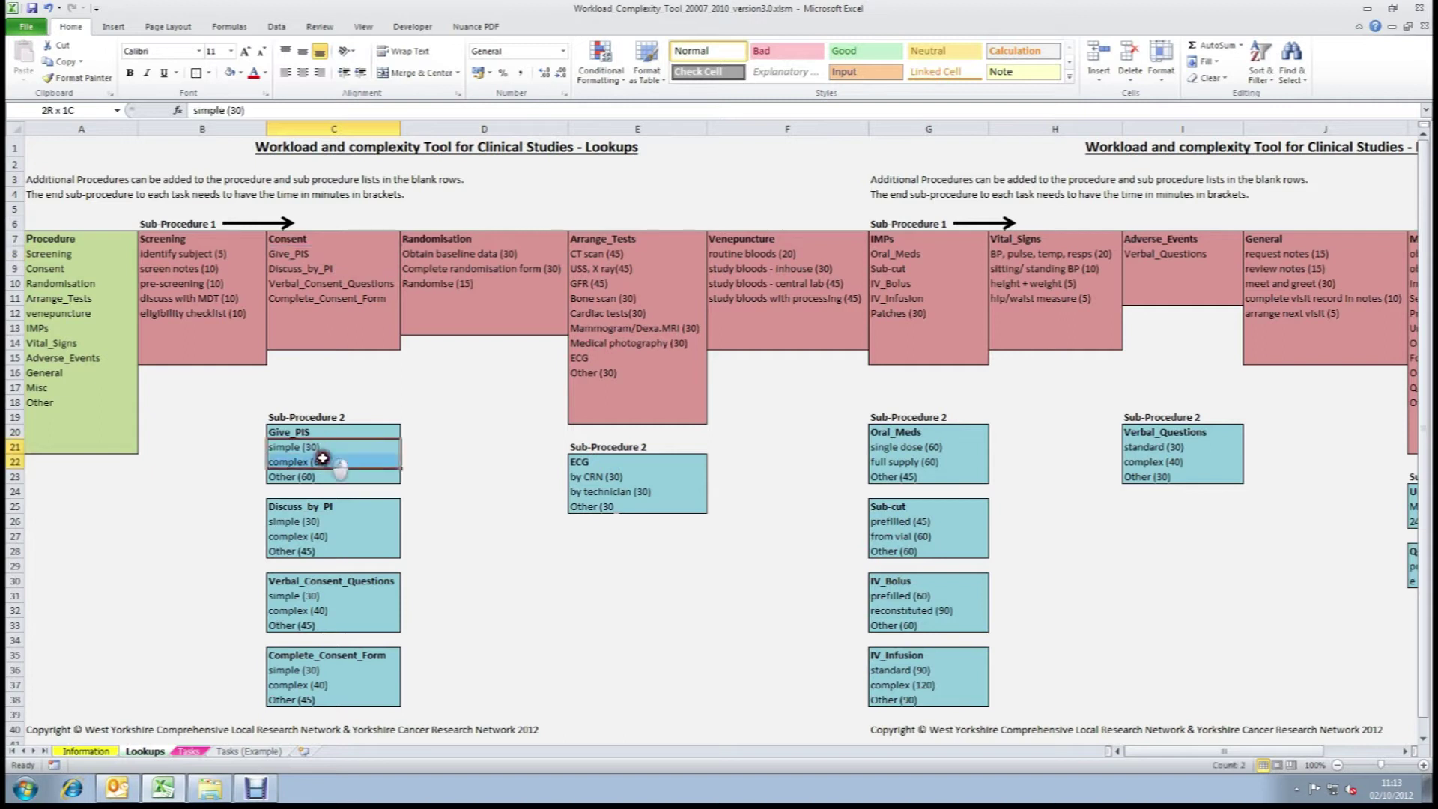
click(336, 388)
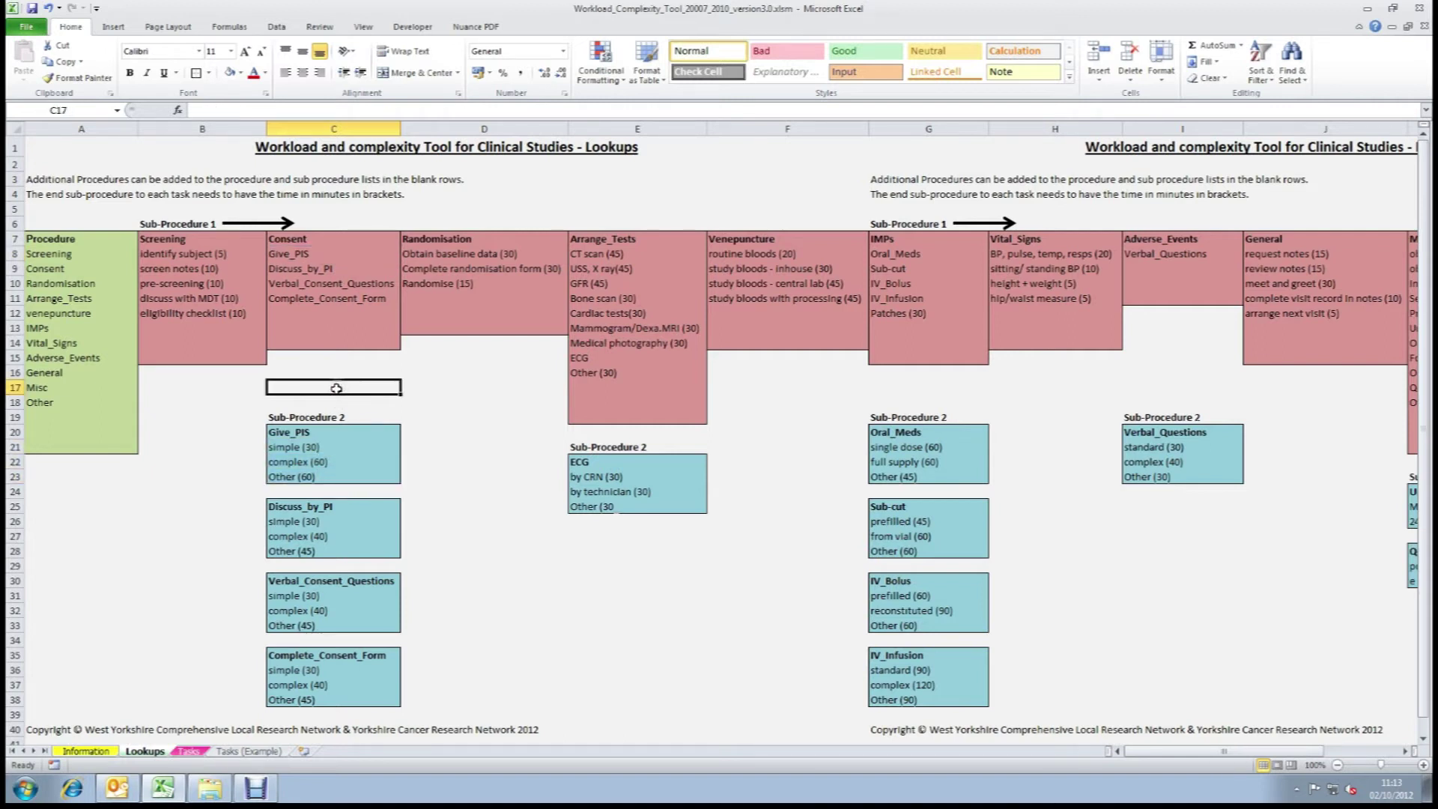
- Inspect the blank rows for extra procedures under Consent and Randomisation, and the bracketed times for the eligibility checklist and simple Give_PIS
drag(337, 309, 348, 343)
drag(426, 292, 437, 325)
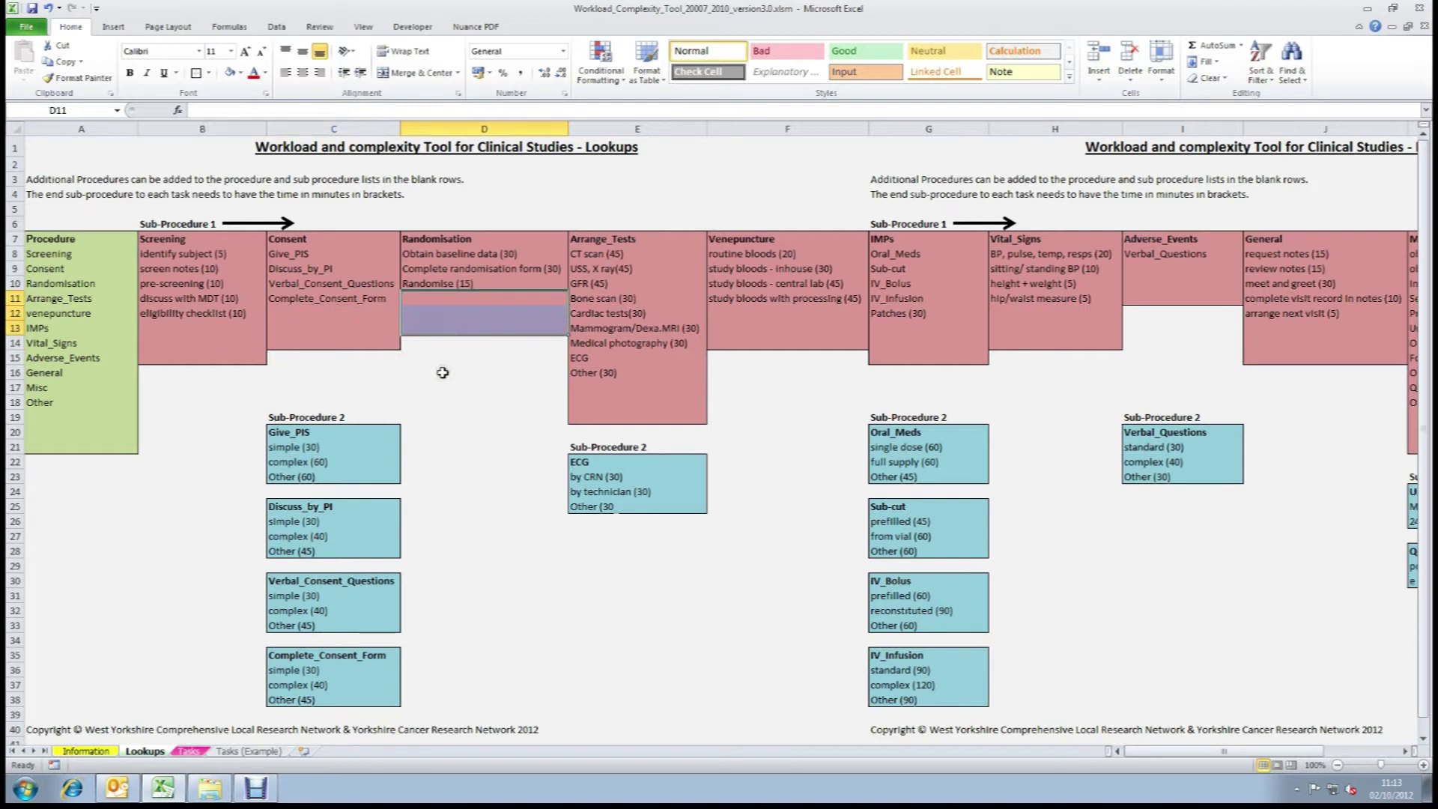
click(230, 315)
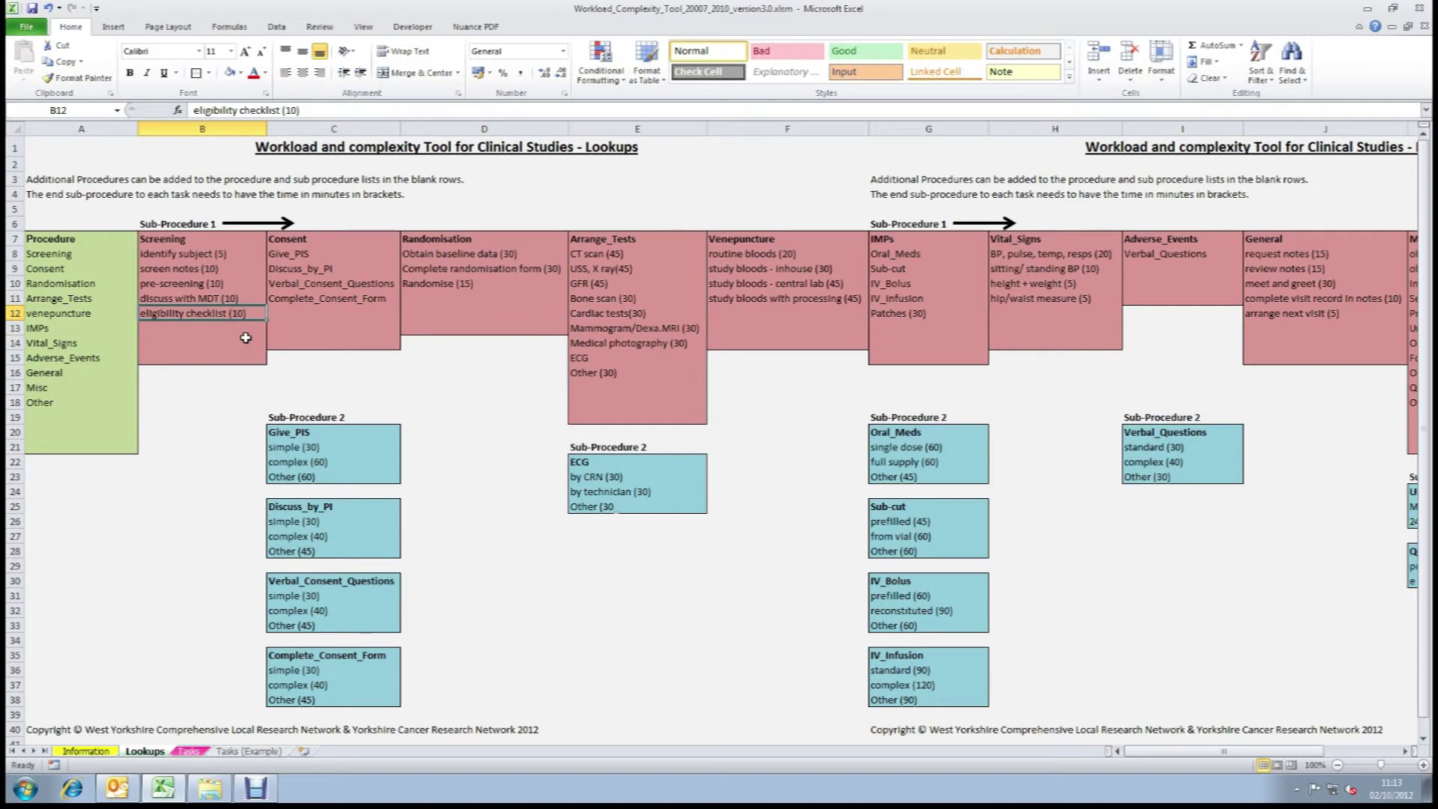
click(297, 255)
click(345, 426)
click(346, 445)
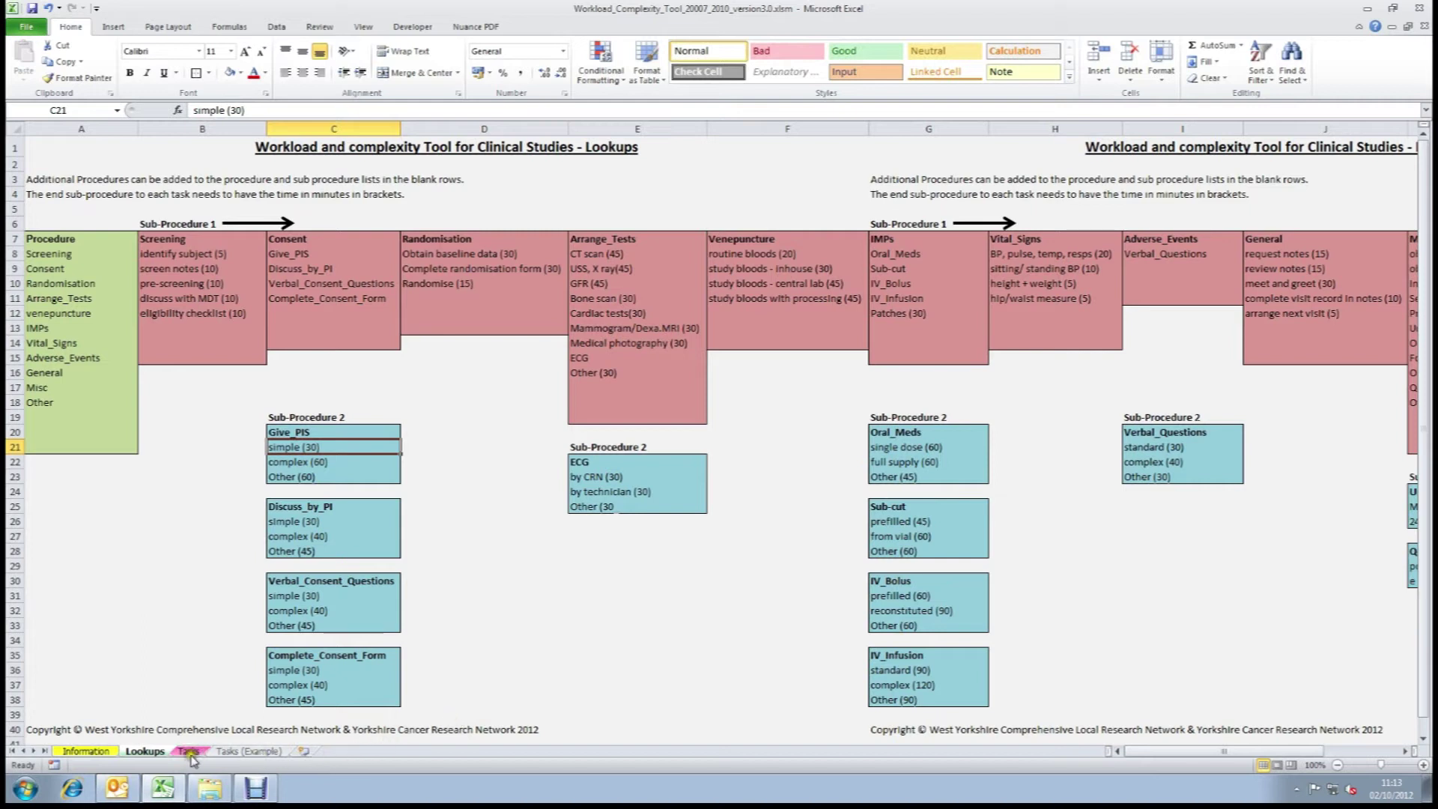
- Review the study ID, acronym, expected participants and report creator fields on the Tasks (Example) worksheet
click(234, 751)
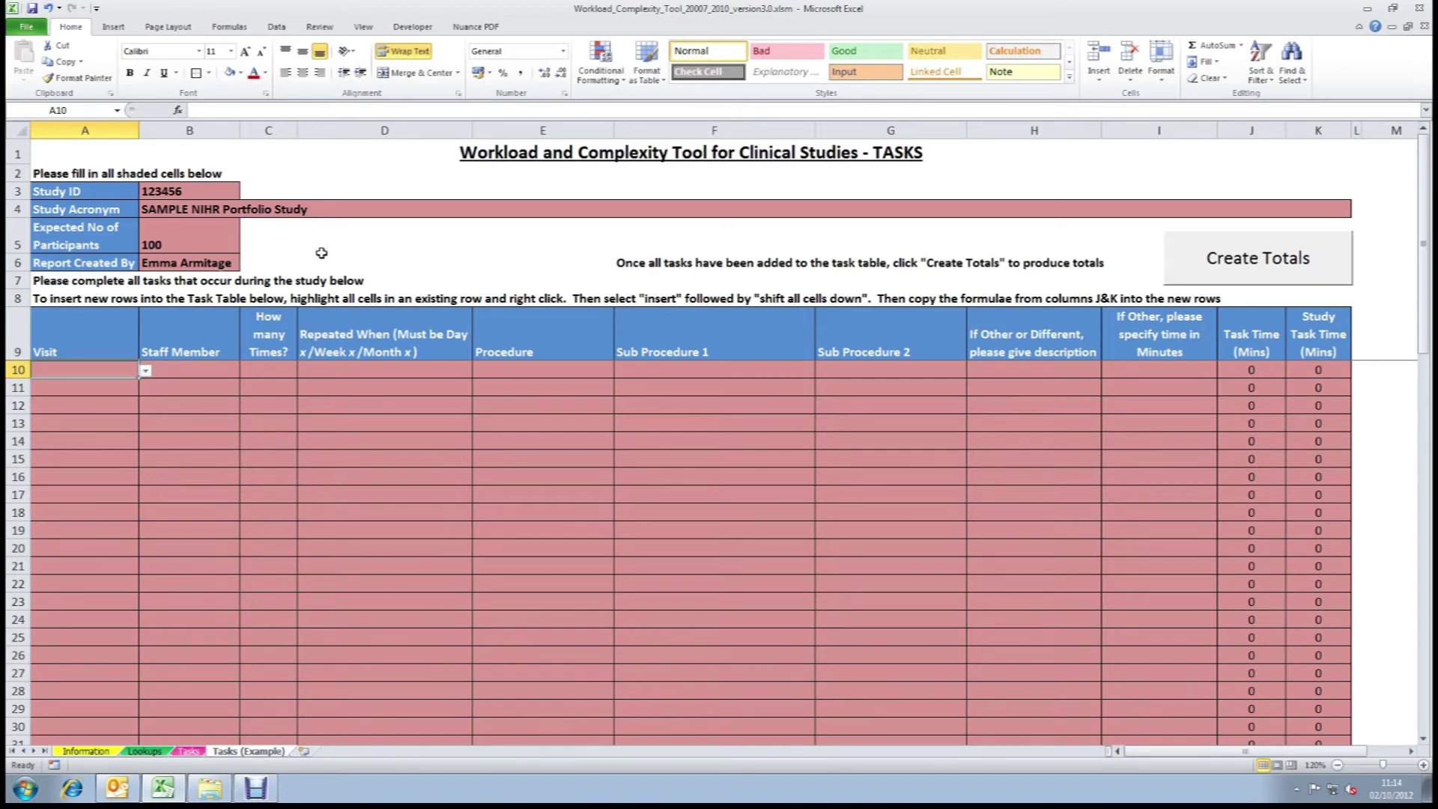
click(230, 191)
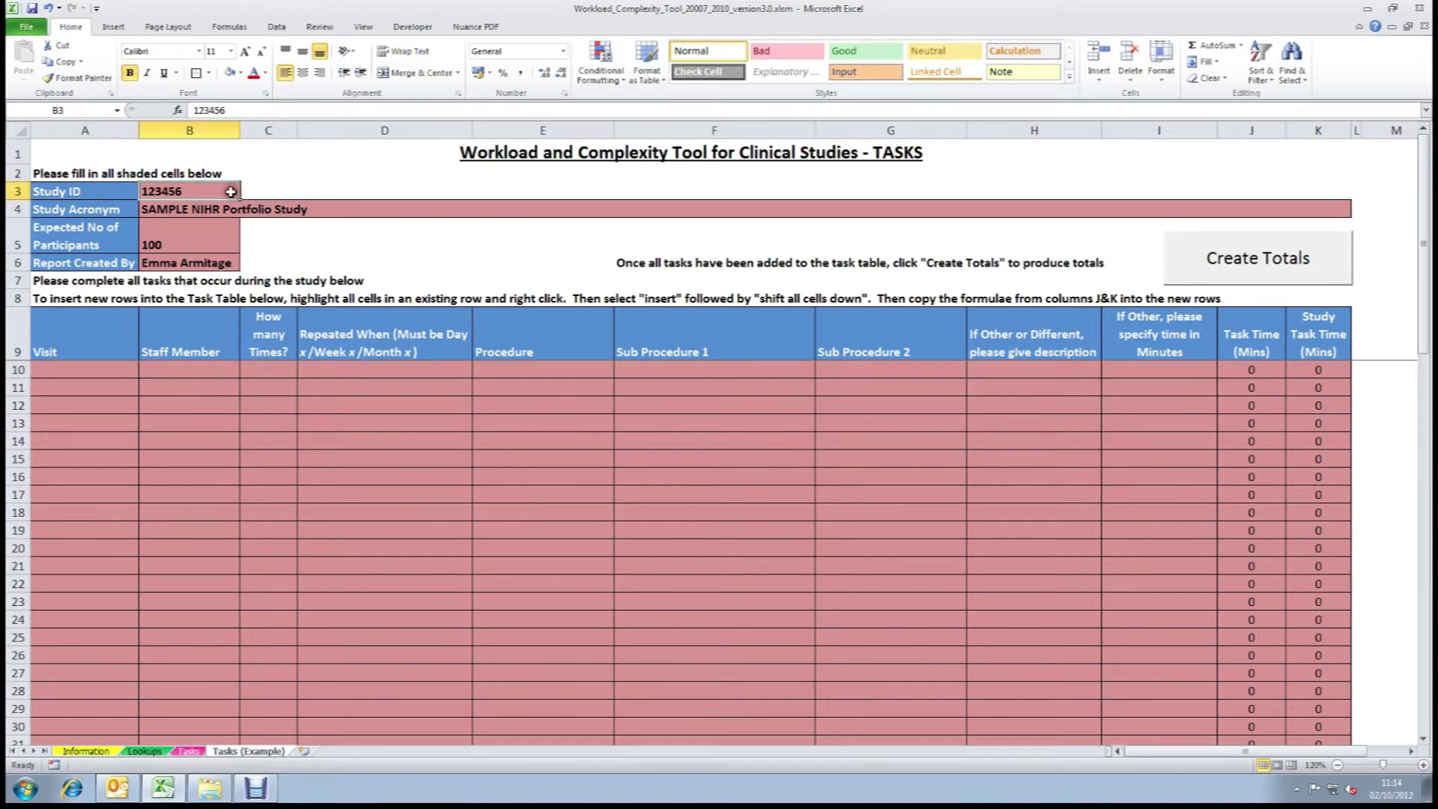
click(201, 211)
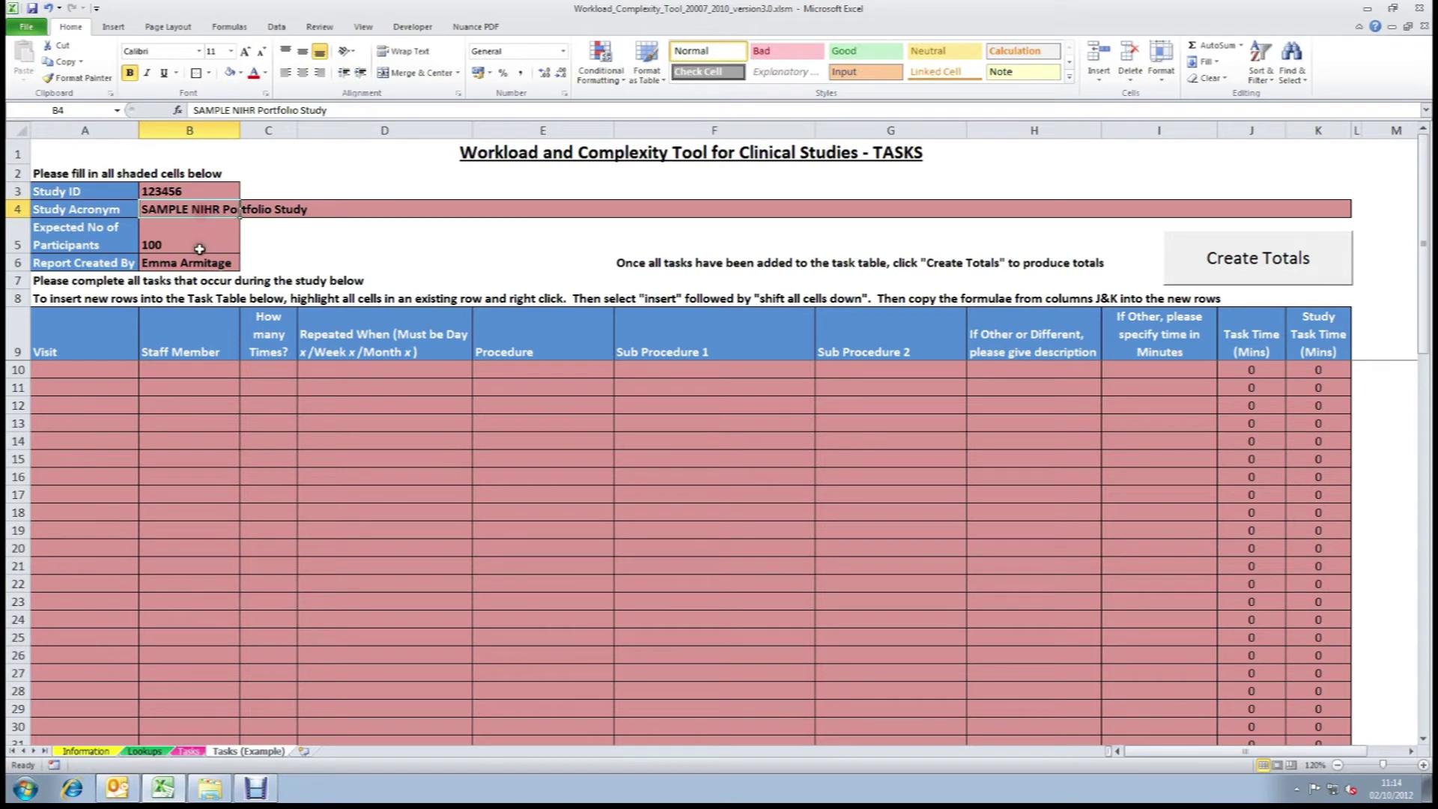
click(200, 249)
click(221, 264)
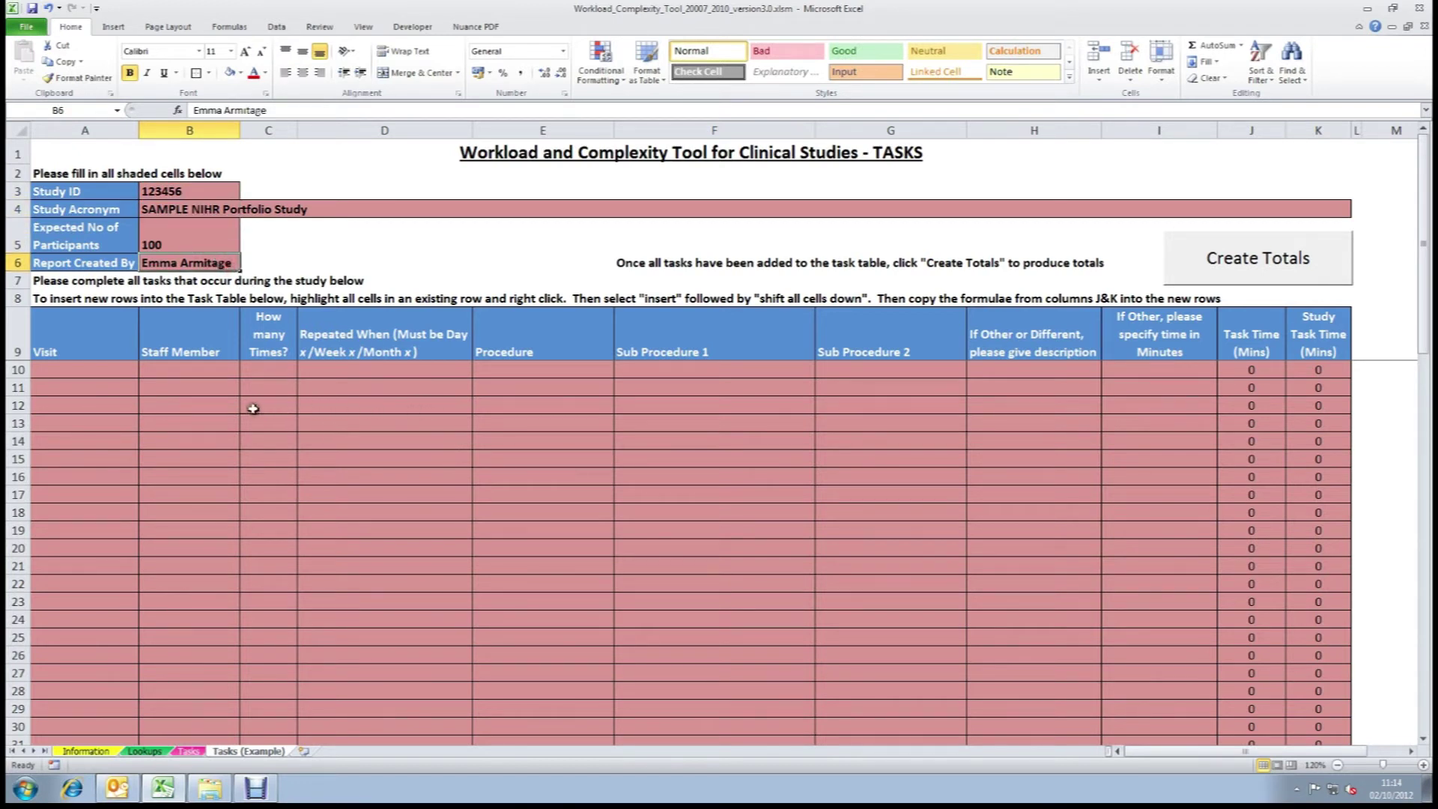
- Set the first task row's visit to Type A and its staff member to Research Nurse
click(112, 370)
click(146, 371)
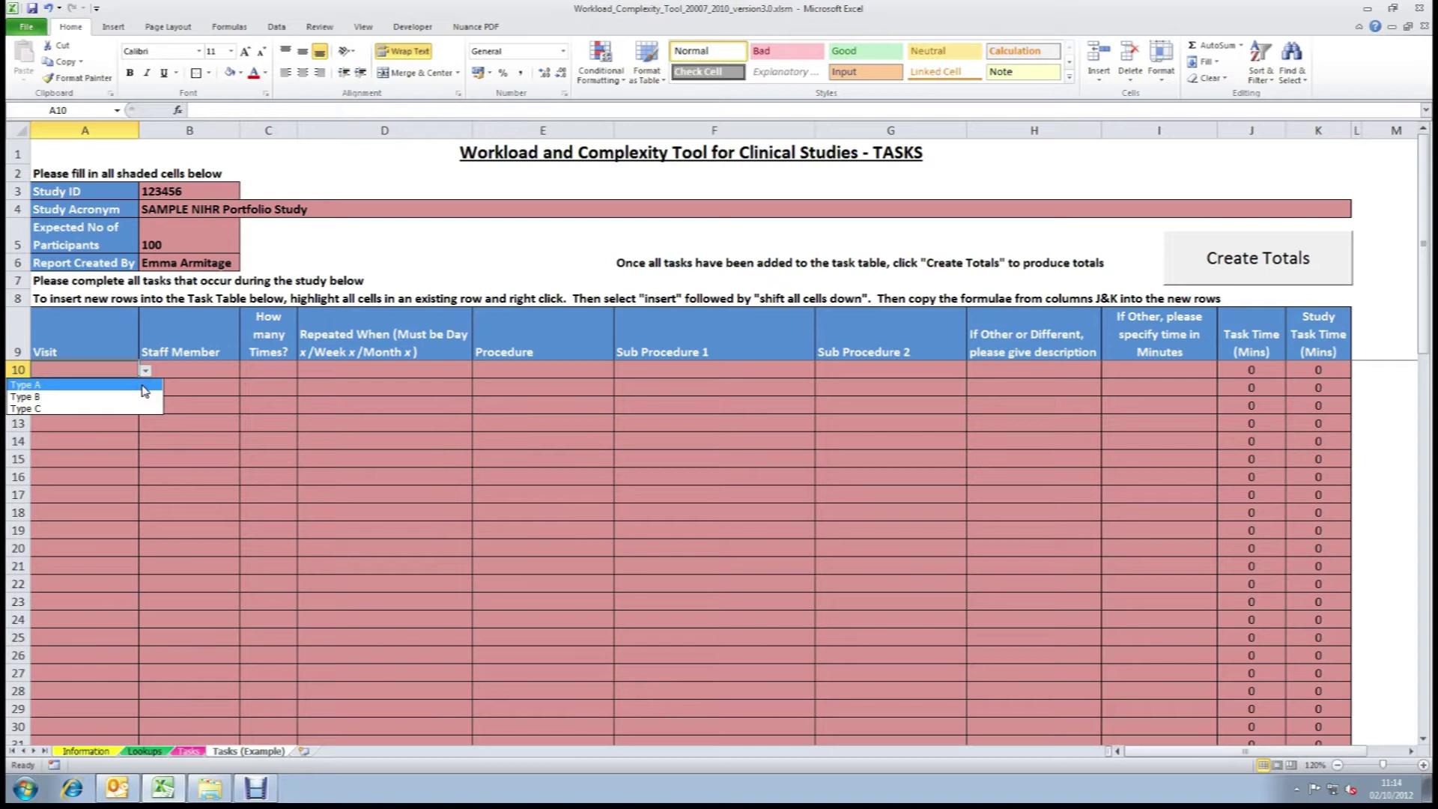
click(145, 386)
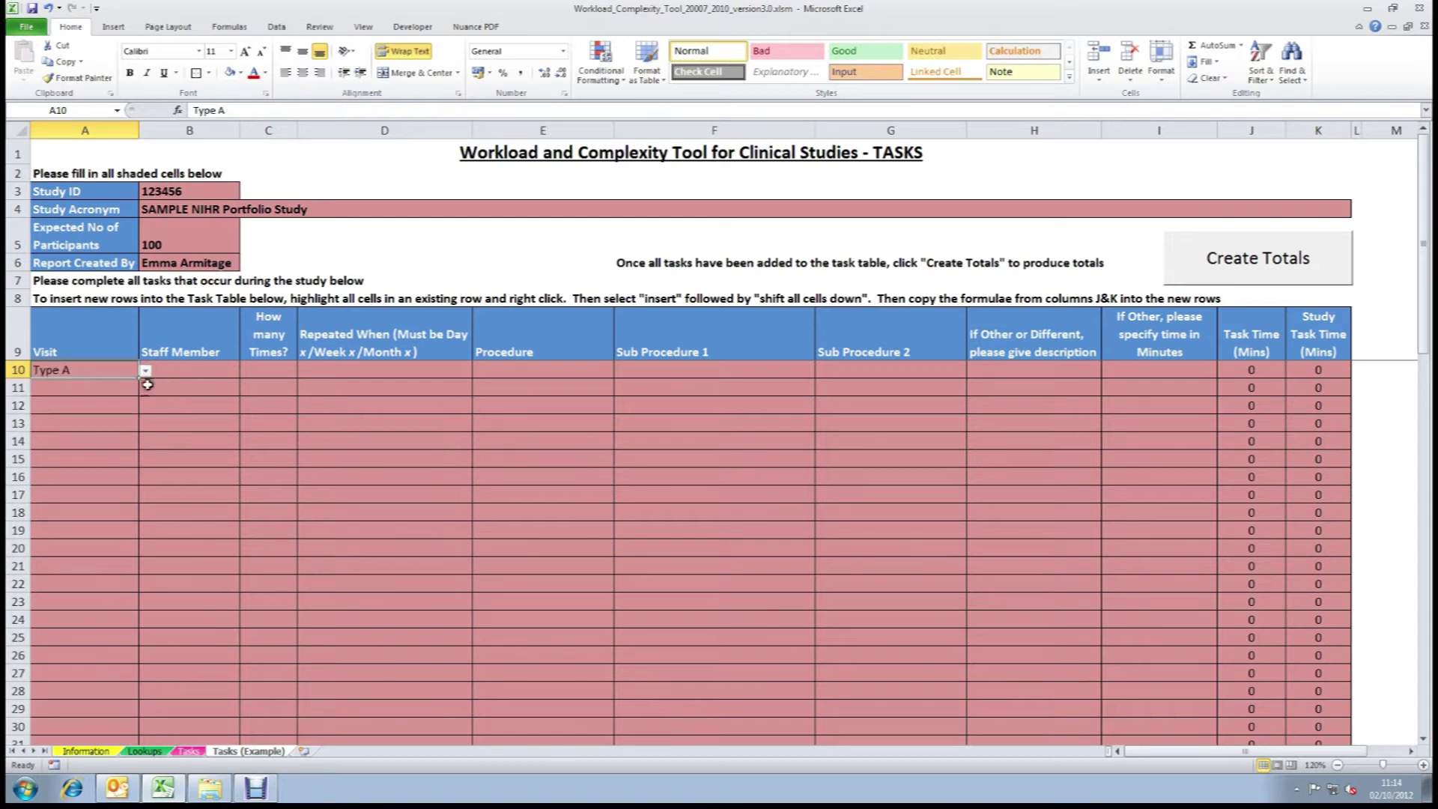
click(221, 370)
click(246, 370)
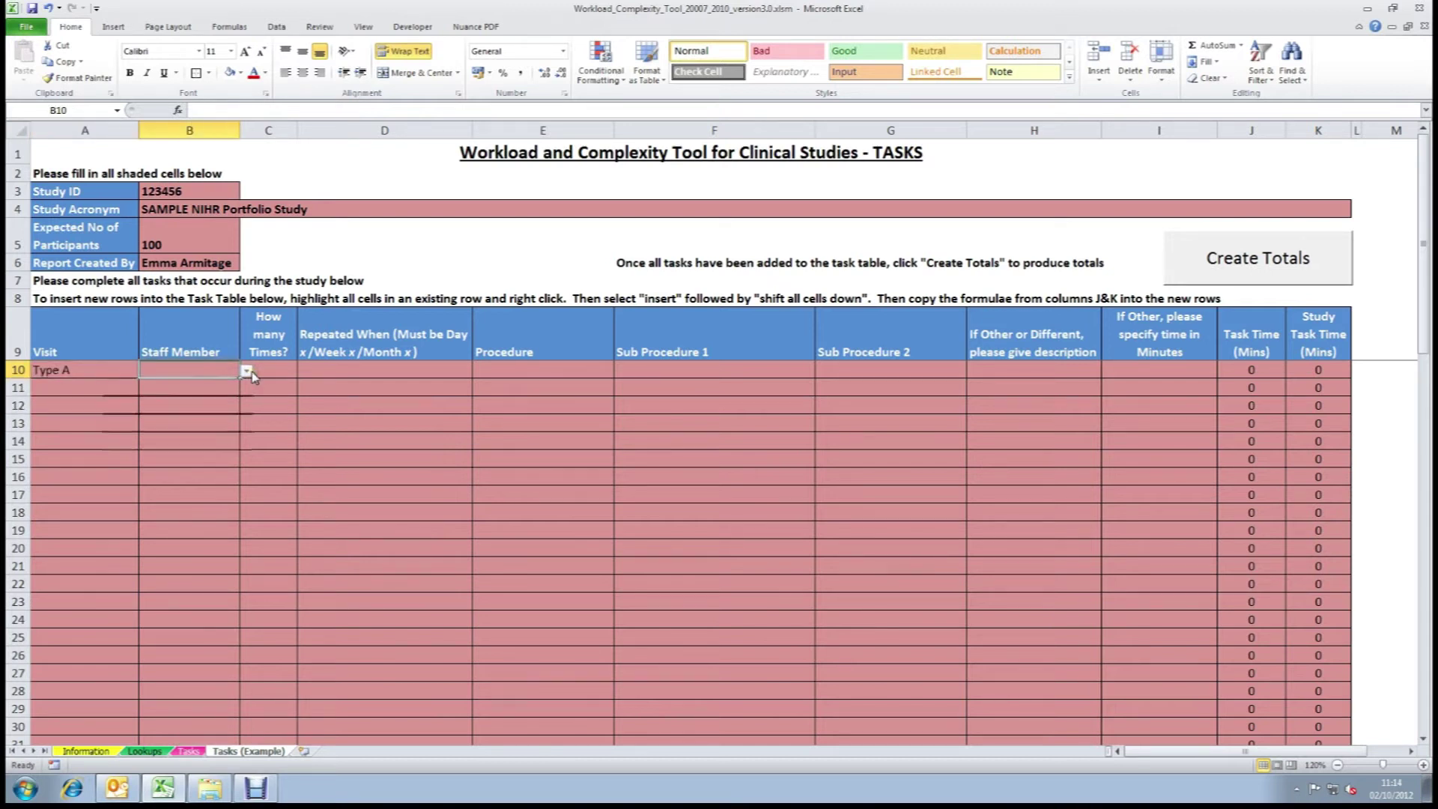
click(236, 385)
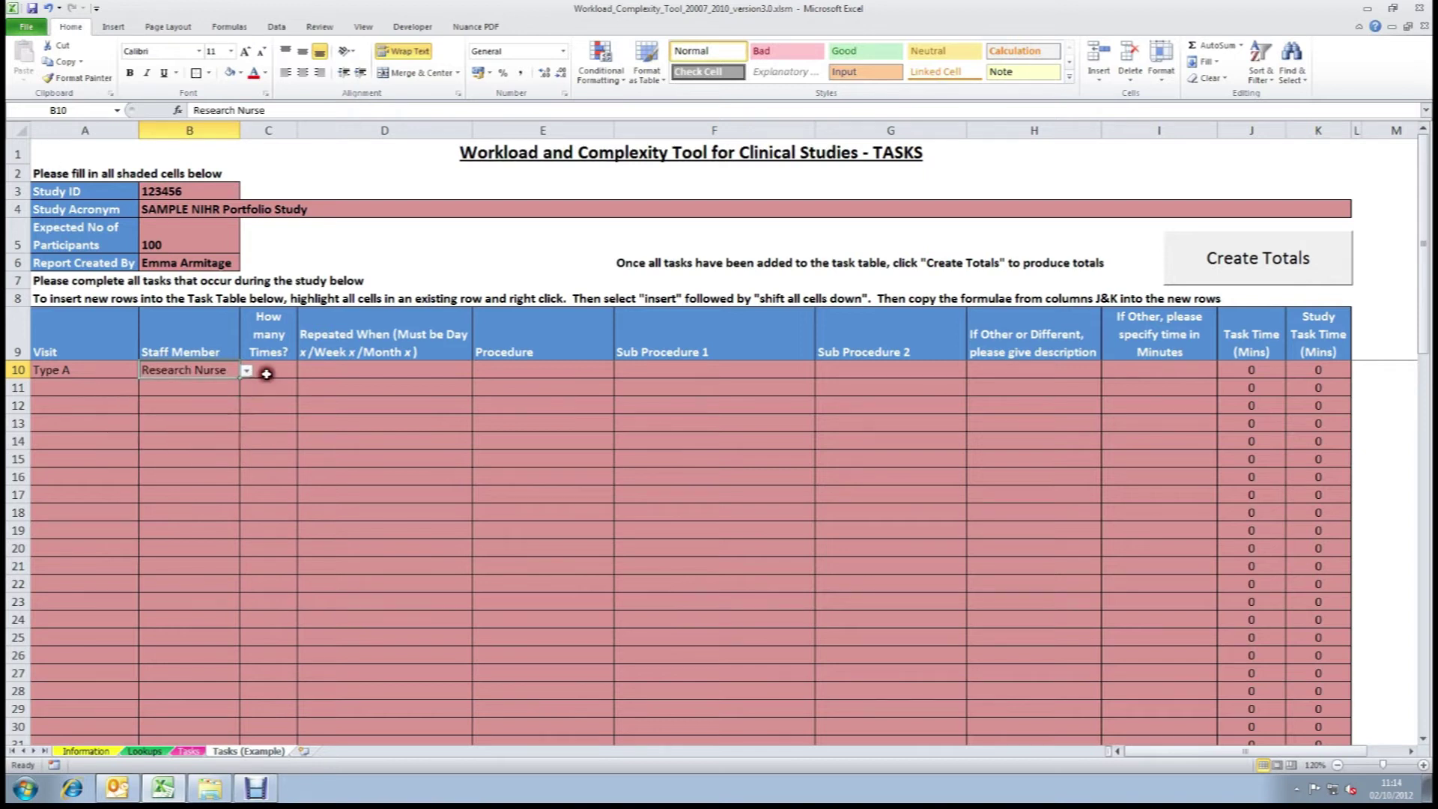
- Enter 3 as the number of times in row 10, repeated at Week 1, Week 2, Week 3
click(268, 372)
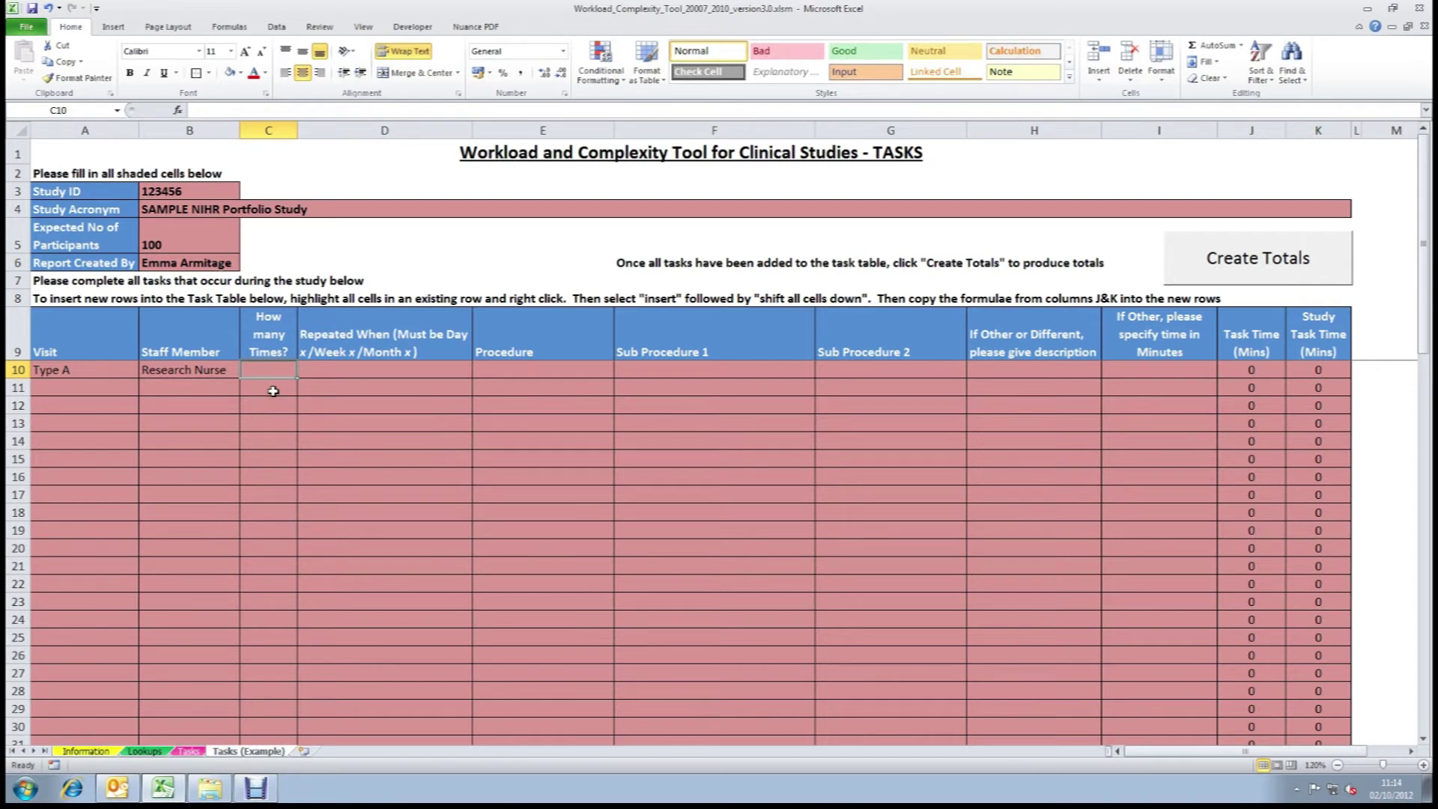
text(3)
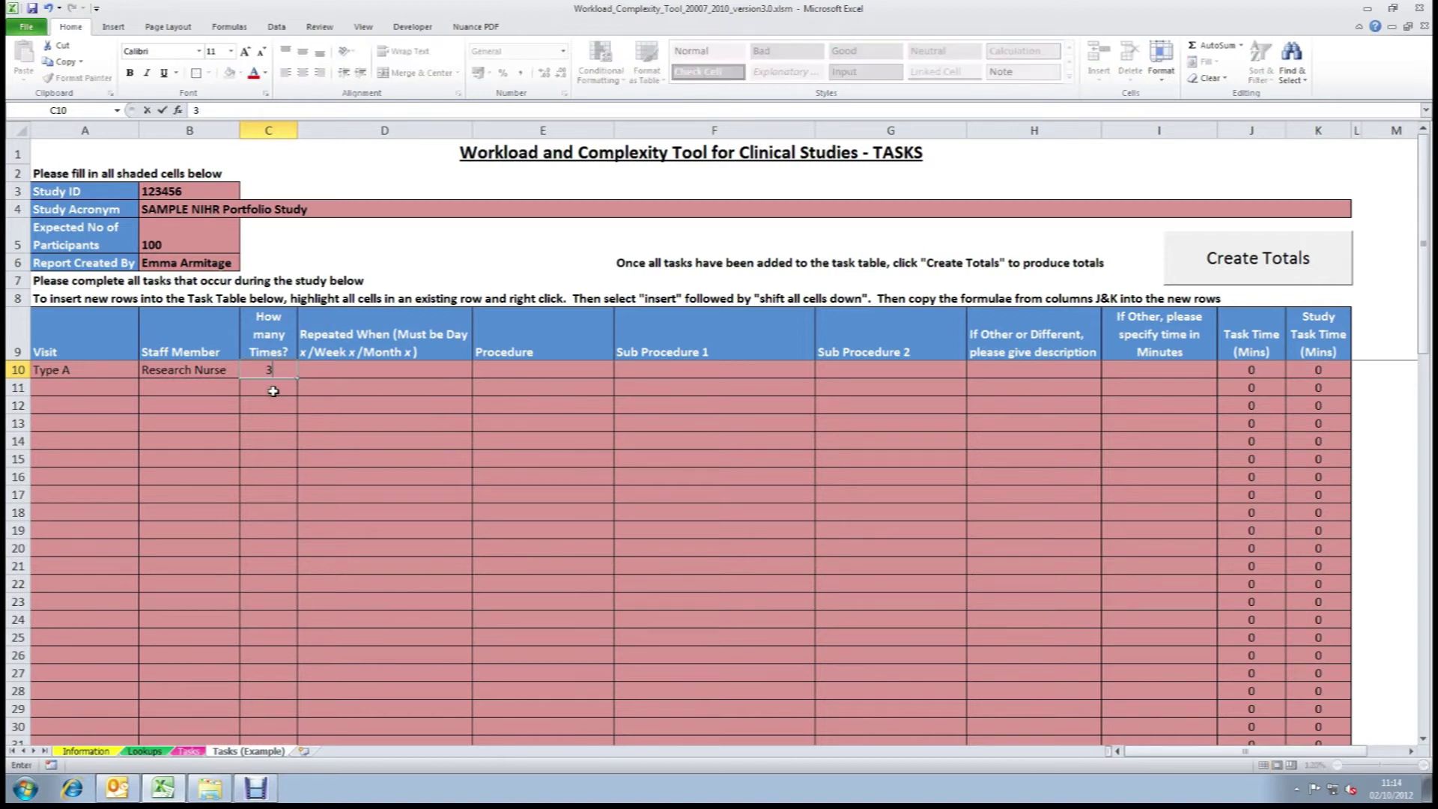
click(327, 369)
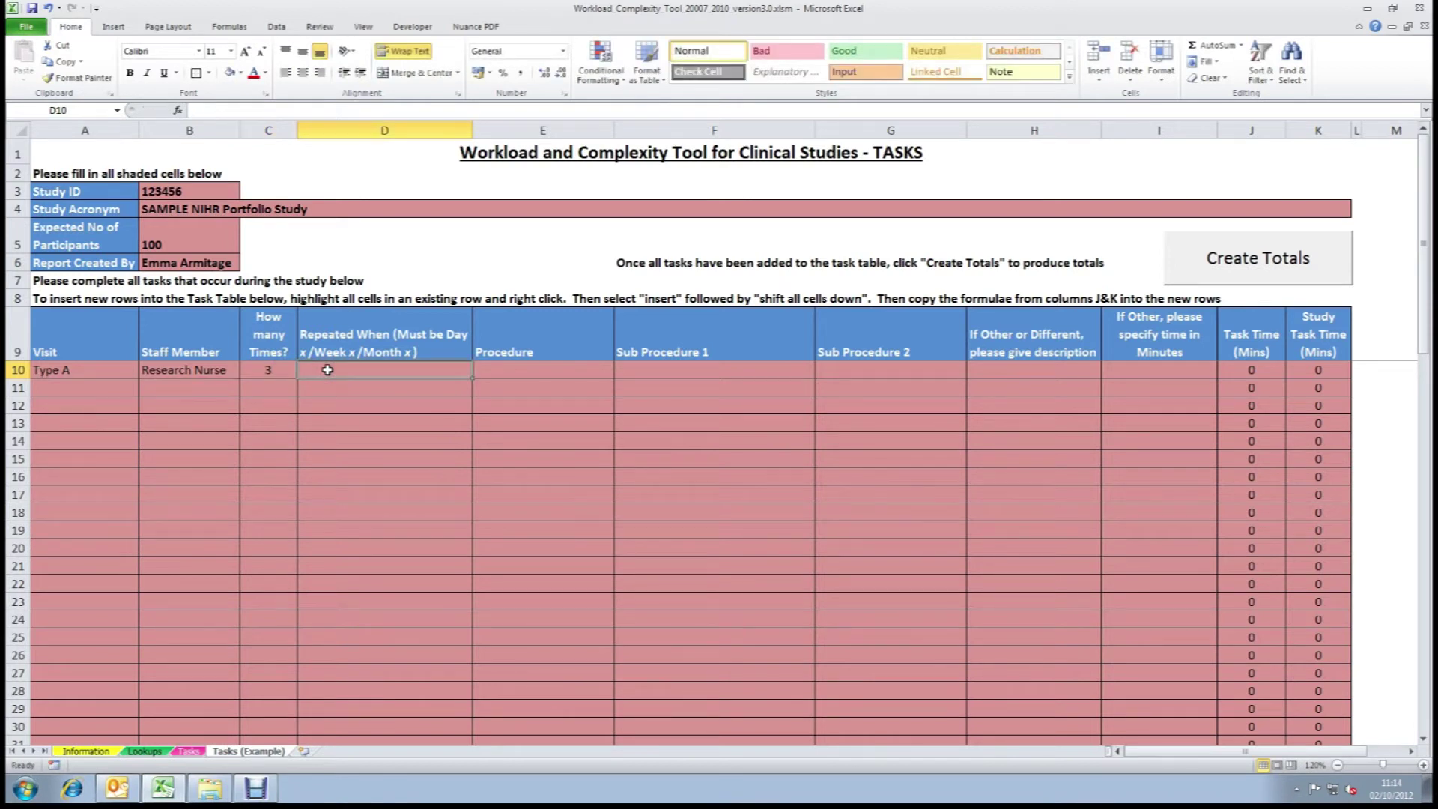
text(Week 1, Week 2)
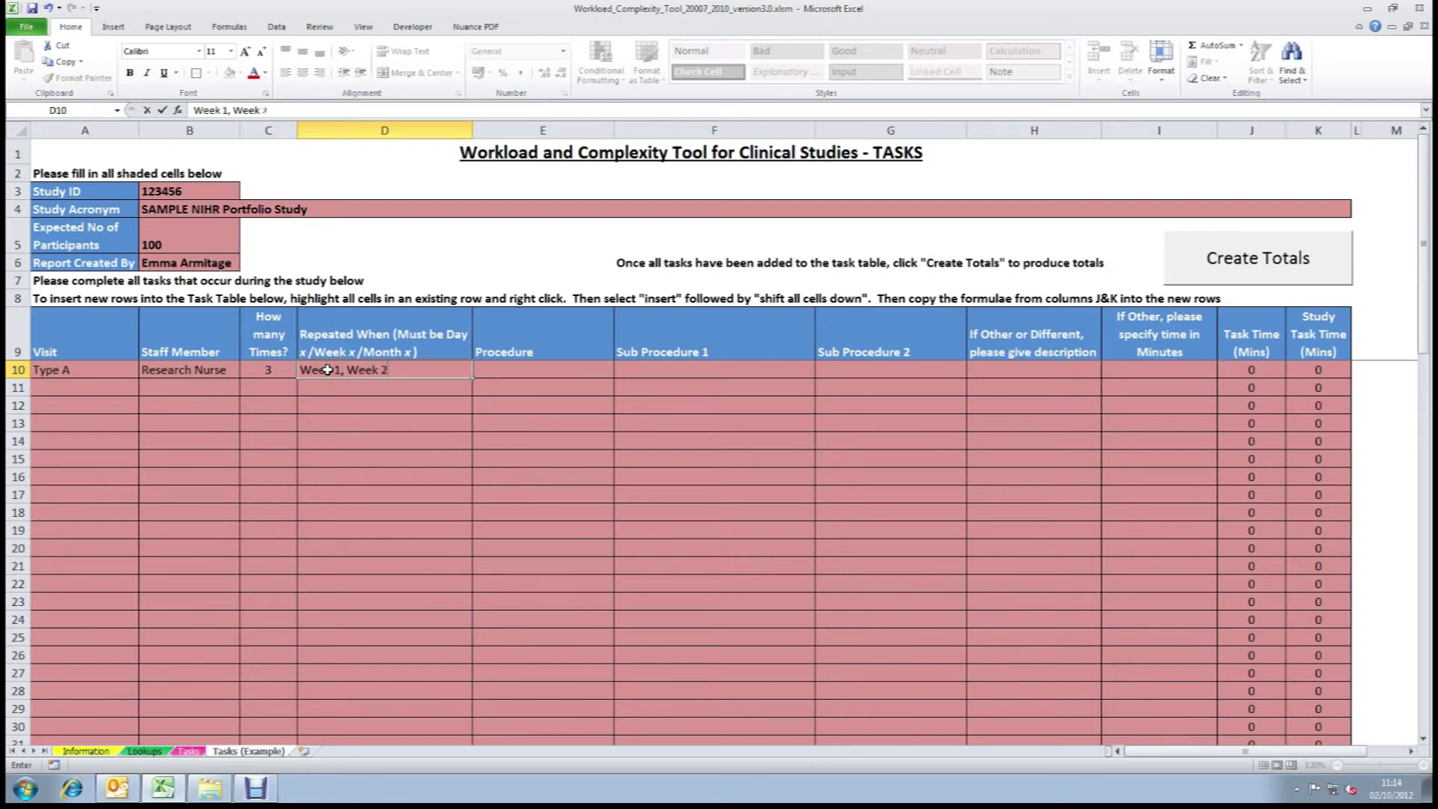
text(, Week 3)
key(Tab)
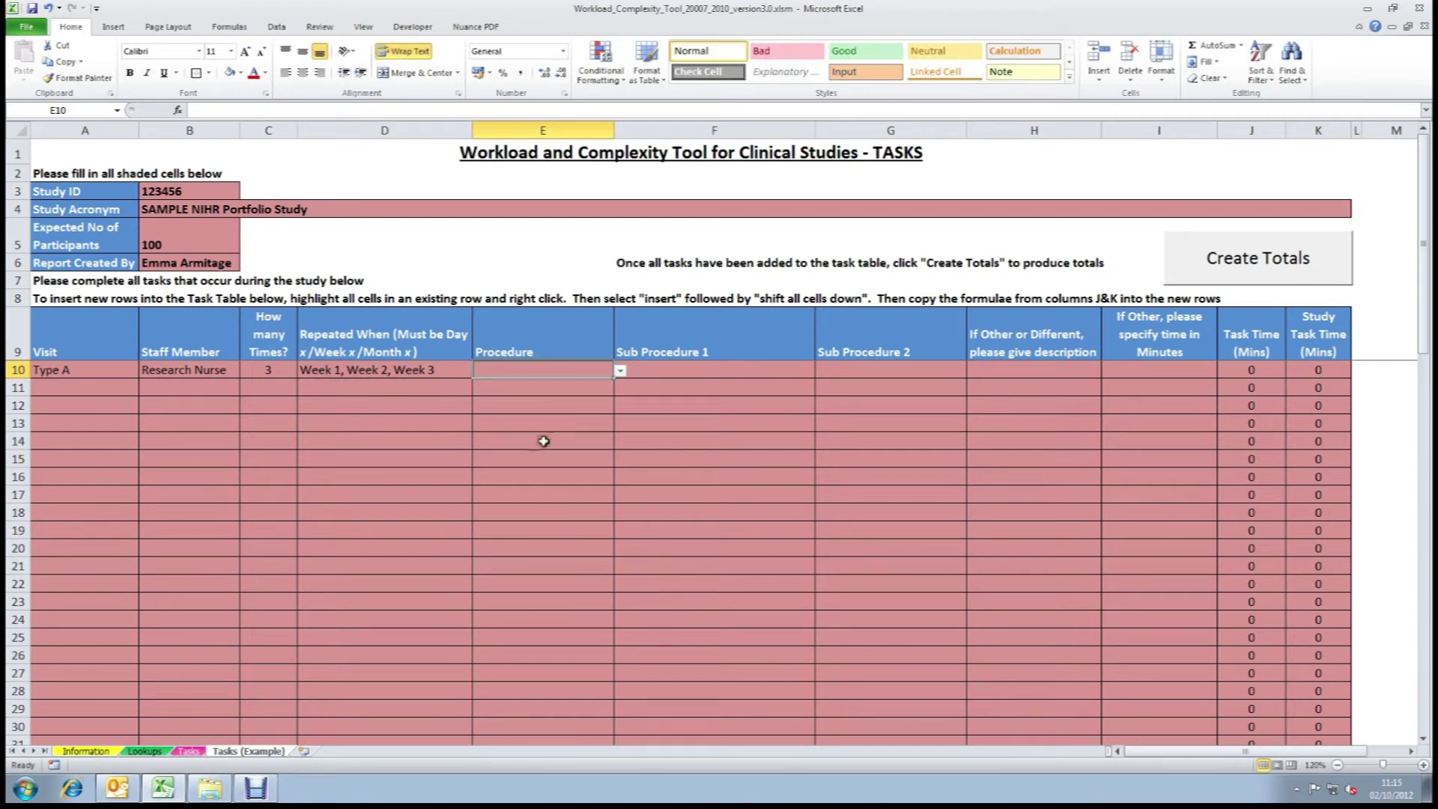
- Choose Arrange_Tests as the procedure for the first task row
click(622, 373)
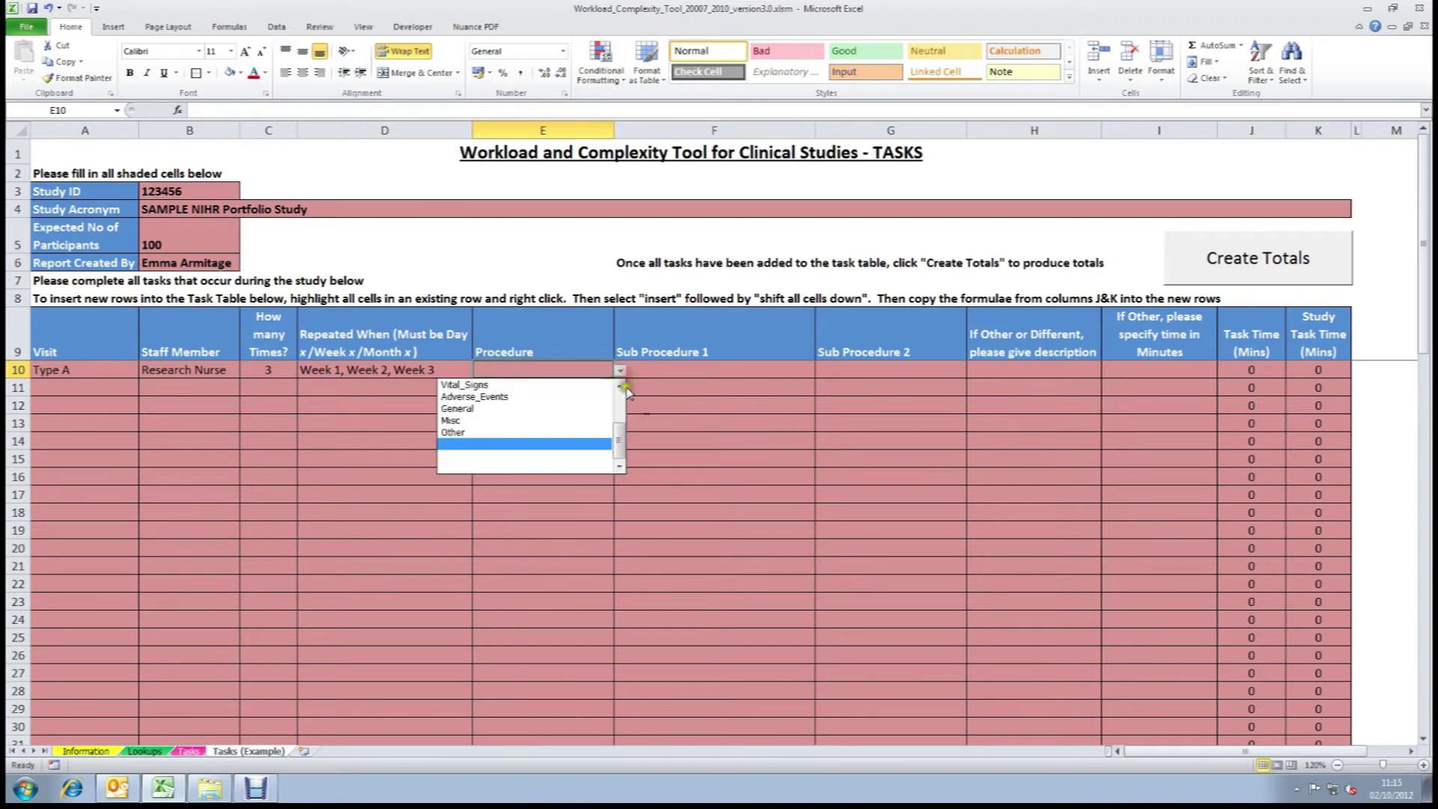
click(621, 443)
drag(621, 444, 622, 405)
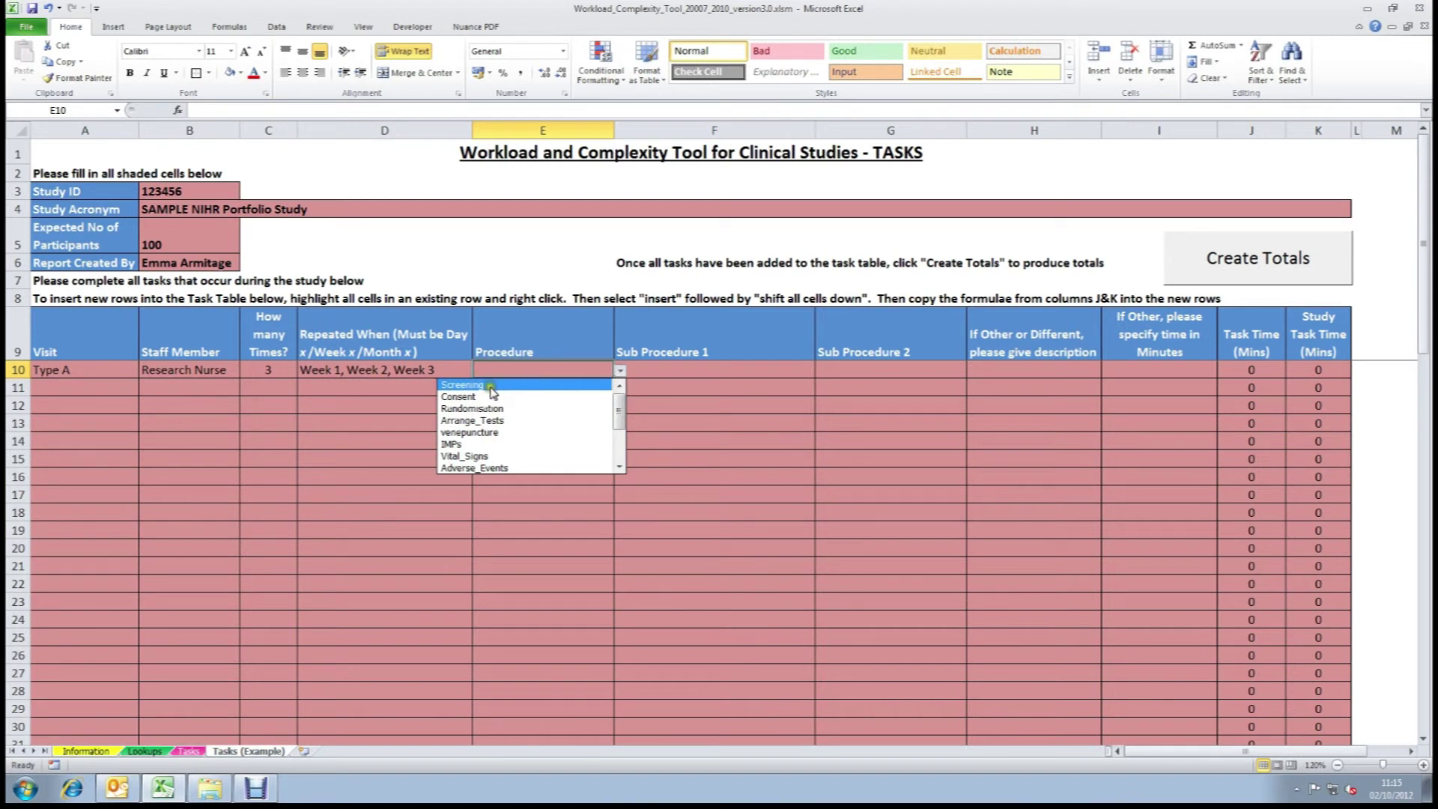
click(499, 421)
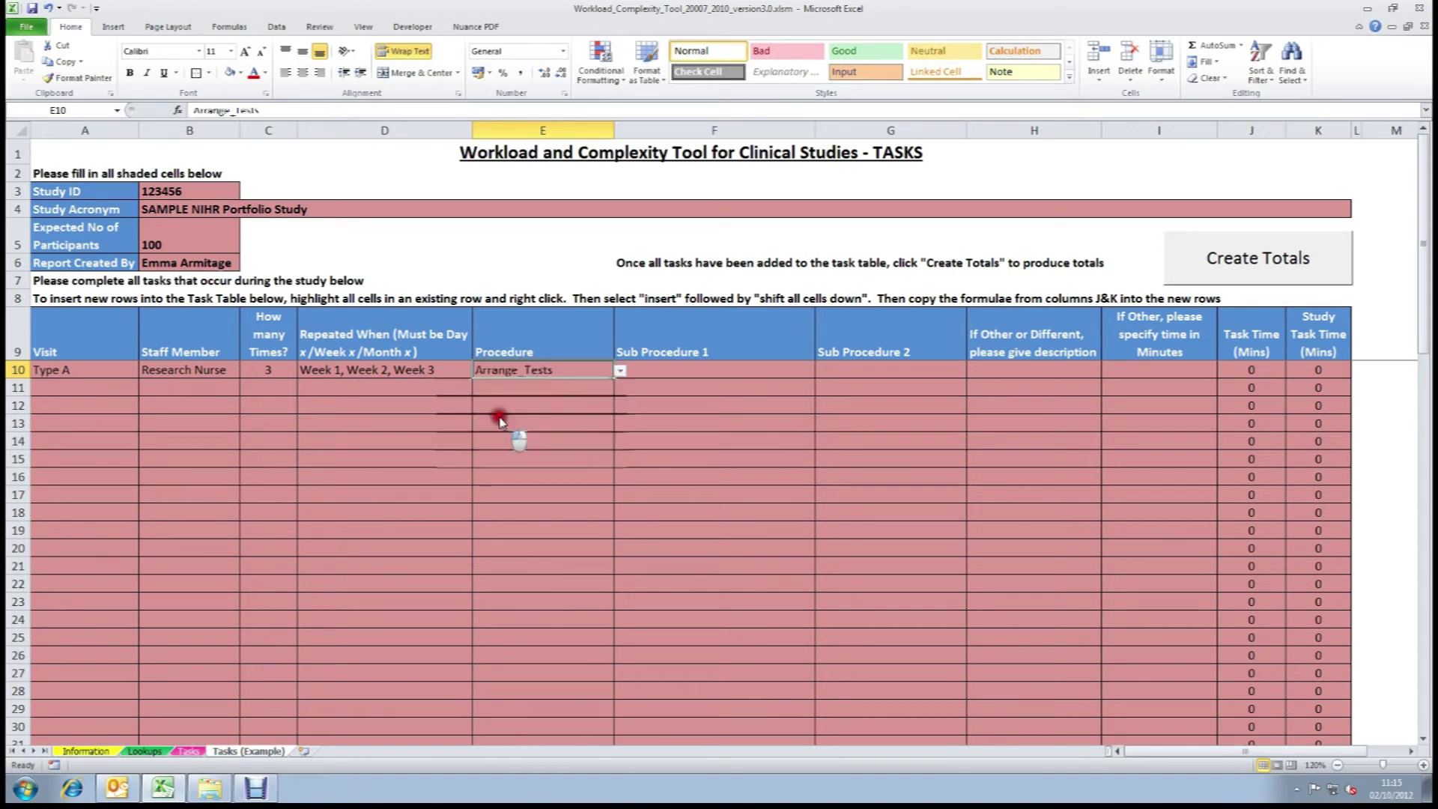
- Set row 10's sub procedures to ECG and by CRN (30), and check its task time and study task time
click(794, 370)
click(821, 372)
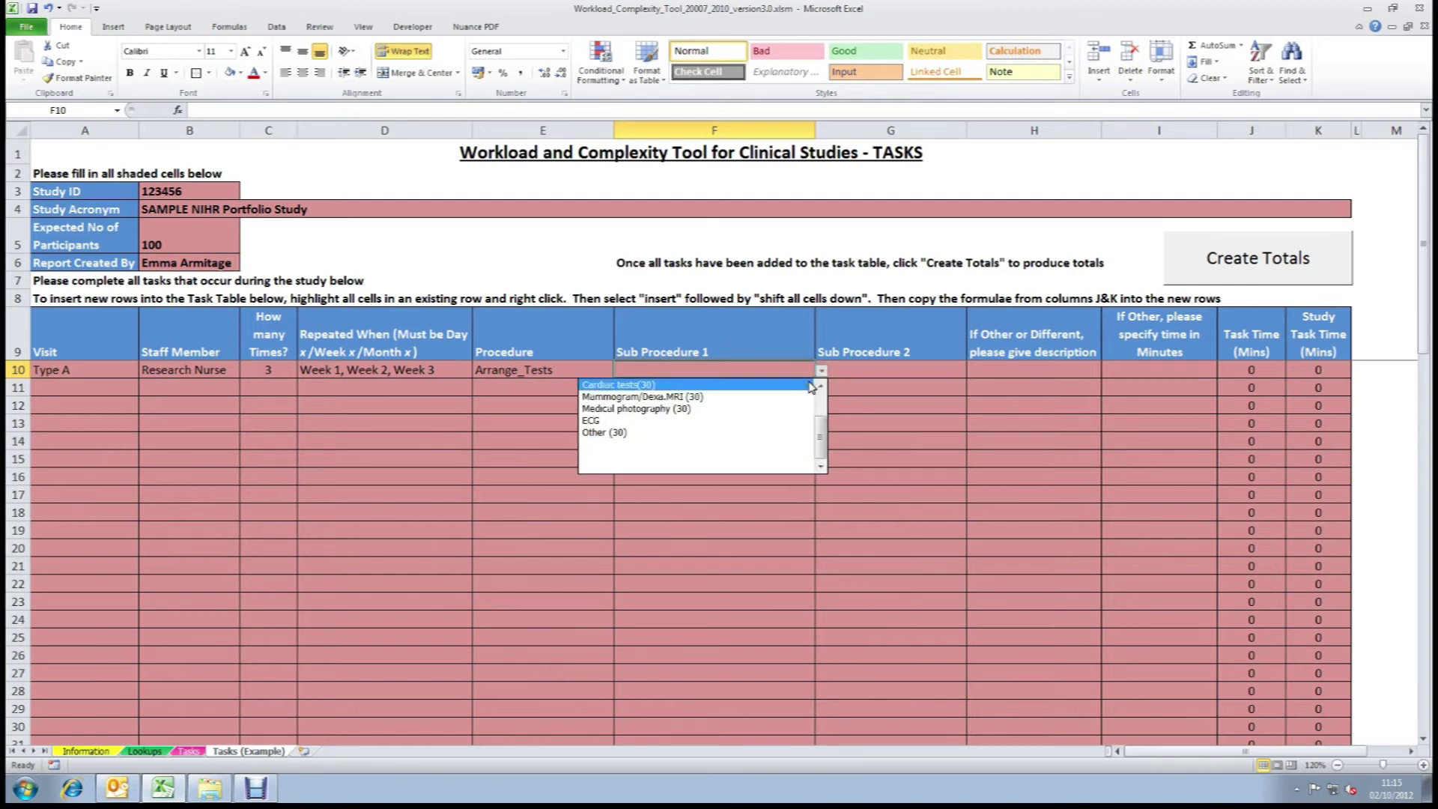
click(796, 420)
click(928, 369)
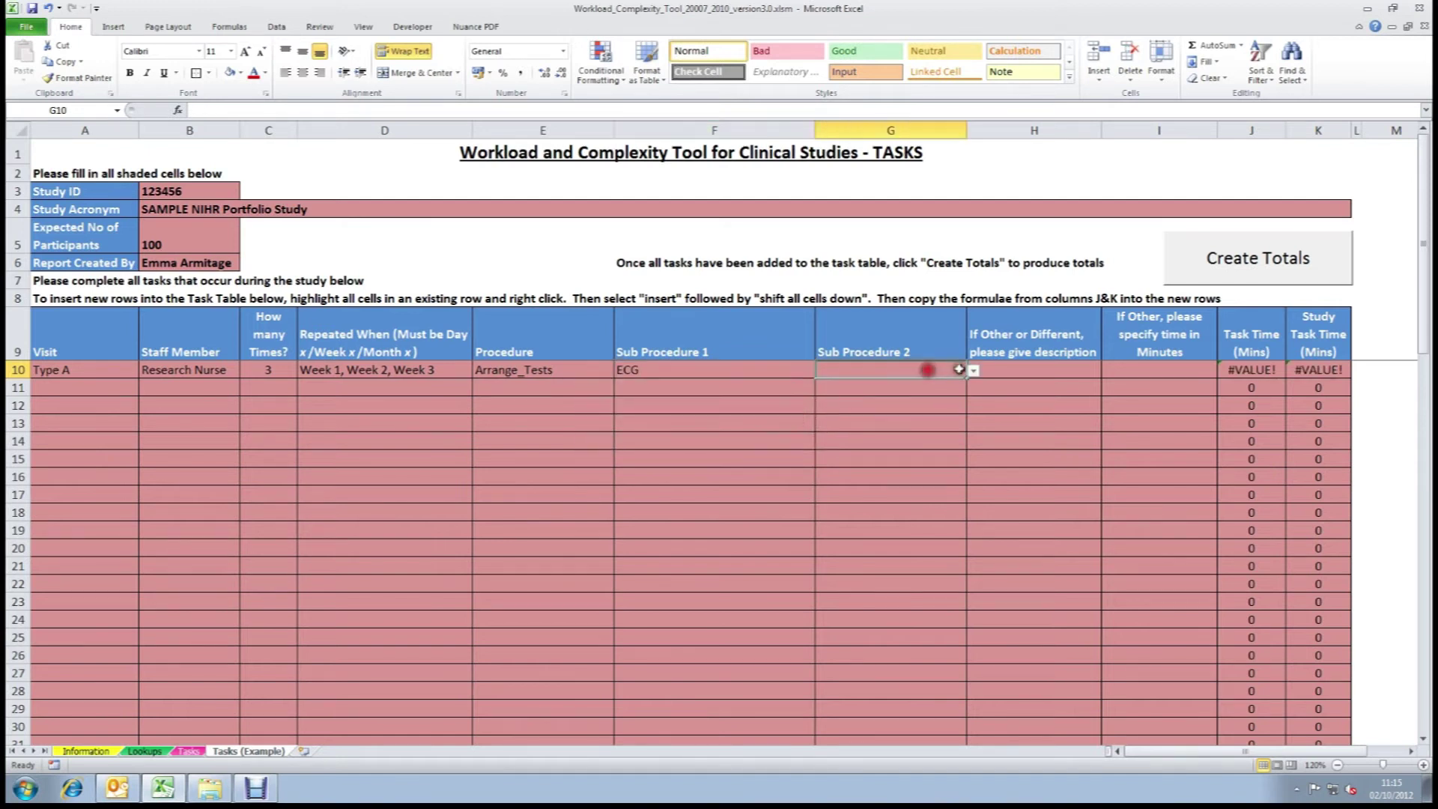
click(973, 370)
click(931, 386)
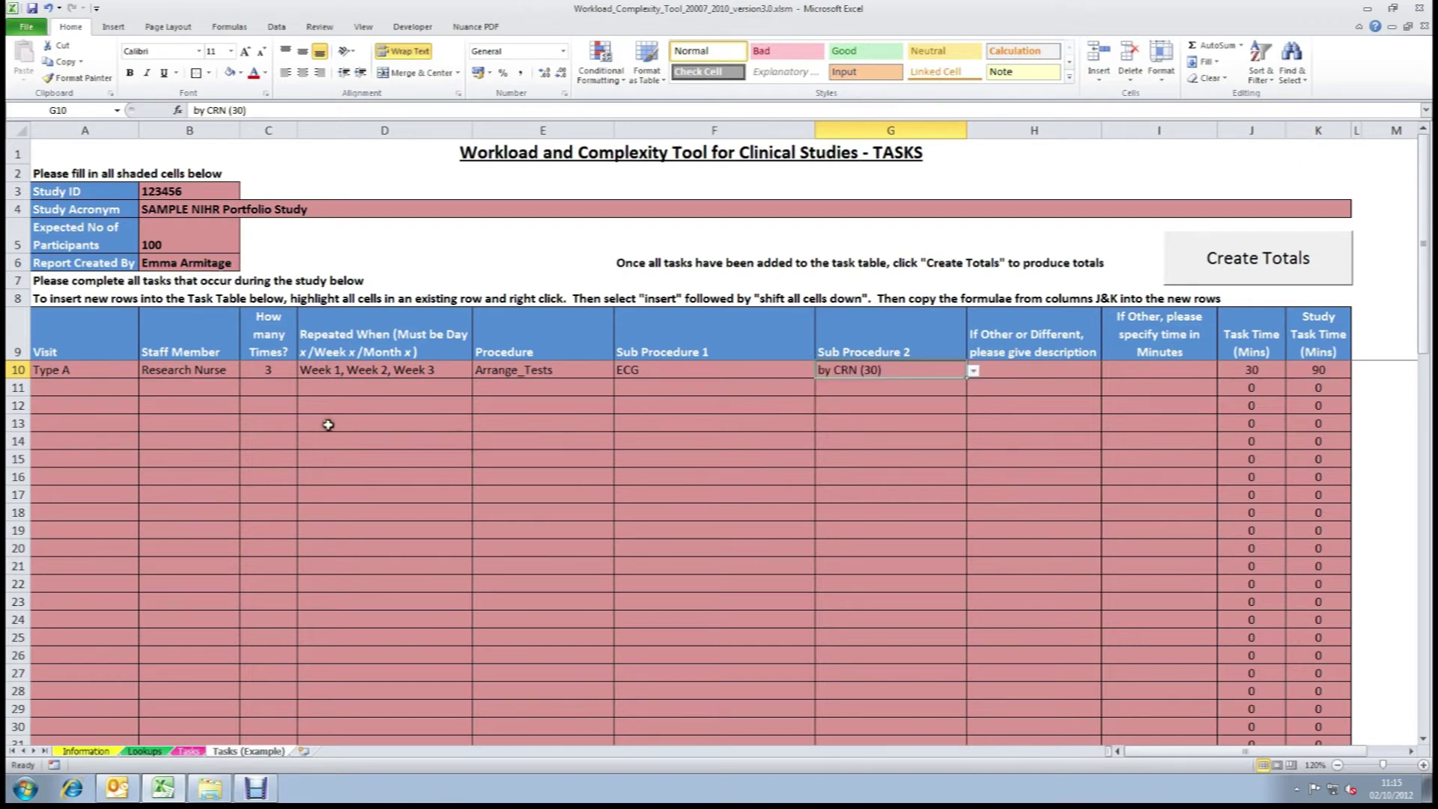
click(1266, 370)
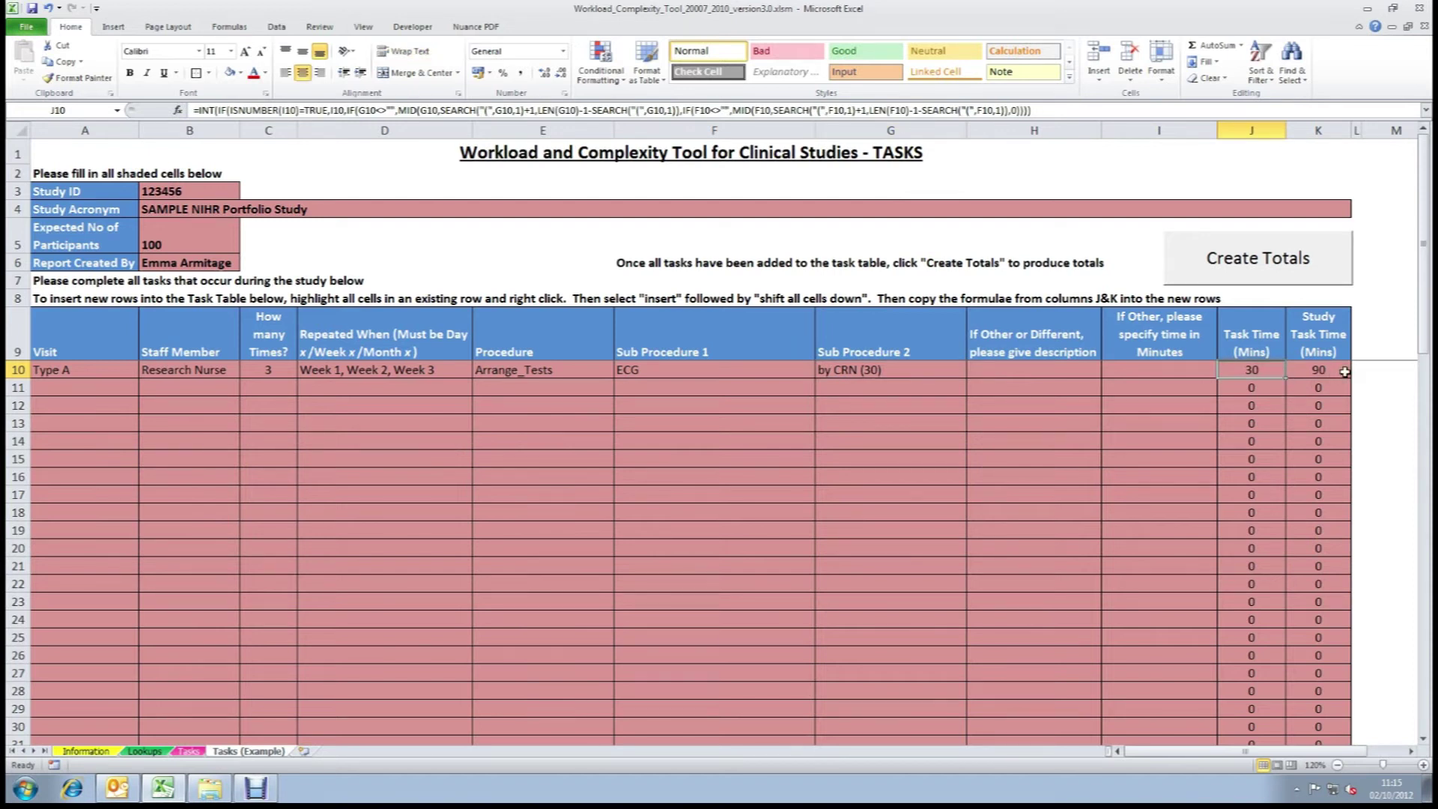
click(1345, 372)
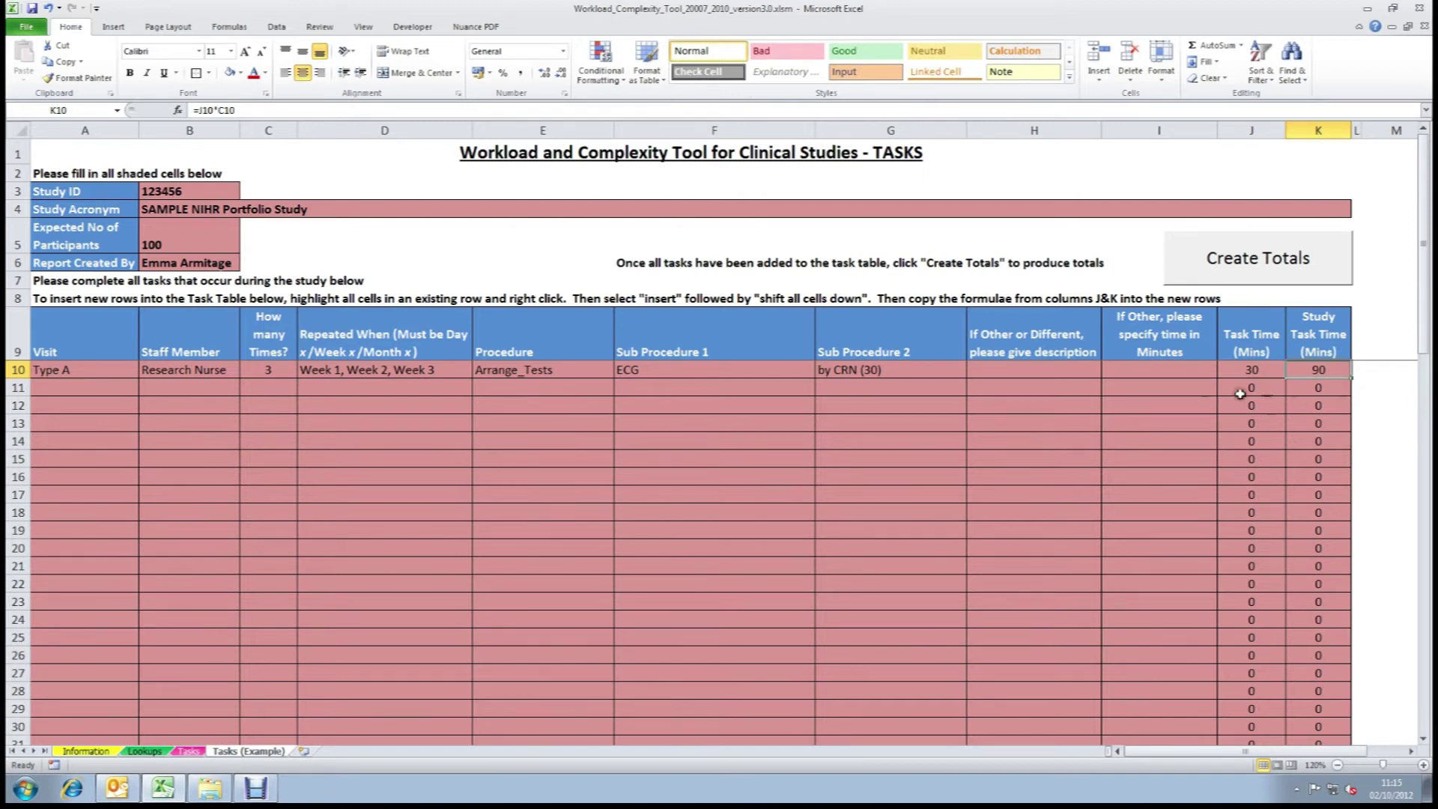
- Set row 11's procedure to venepuncture and its first sub procedure to routine bloods (20)
click(597, 389)
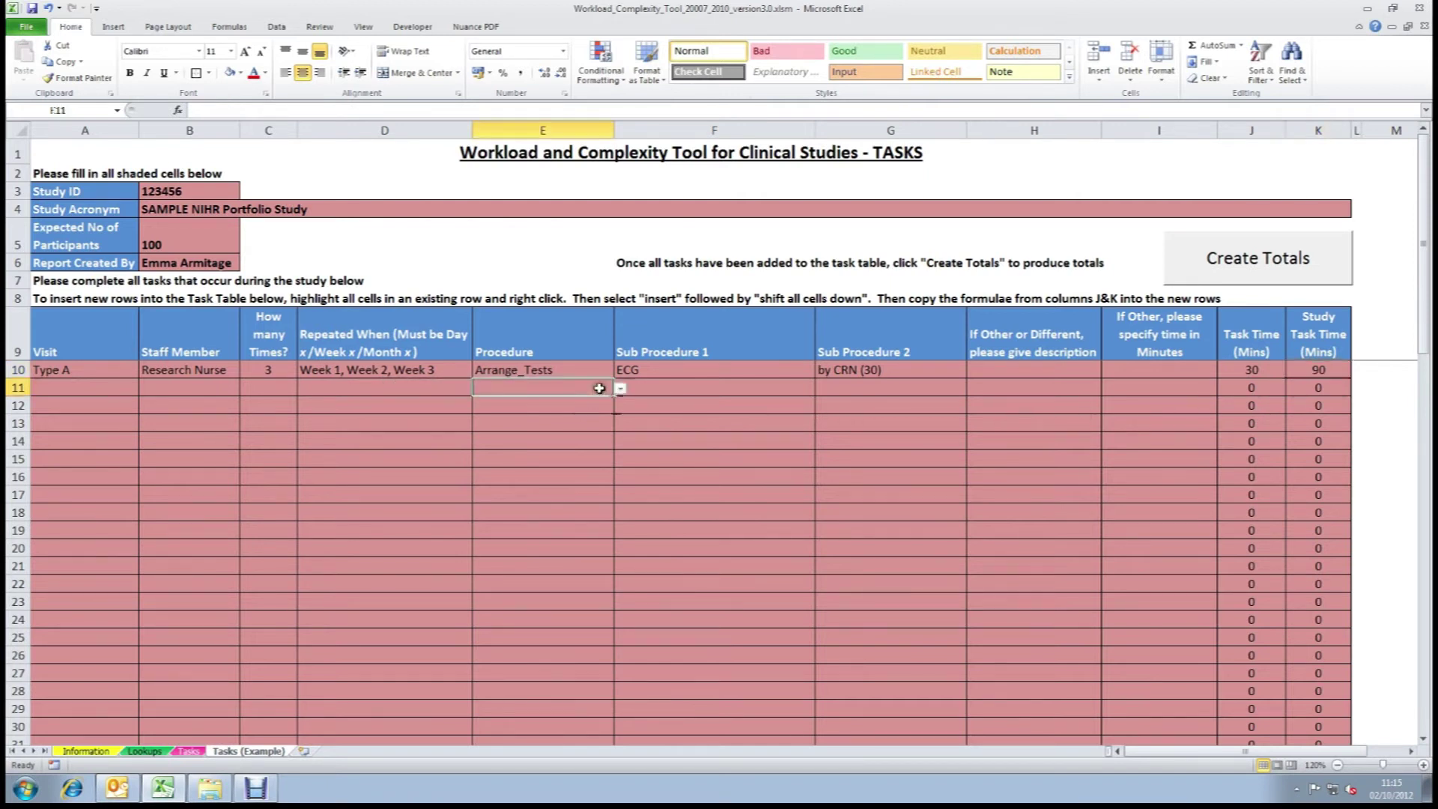
click(621, 388)
scroll(573, 427, down, 2)
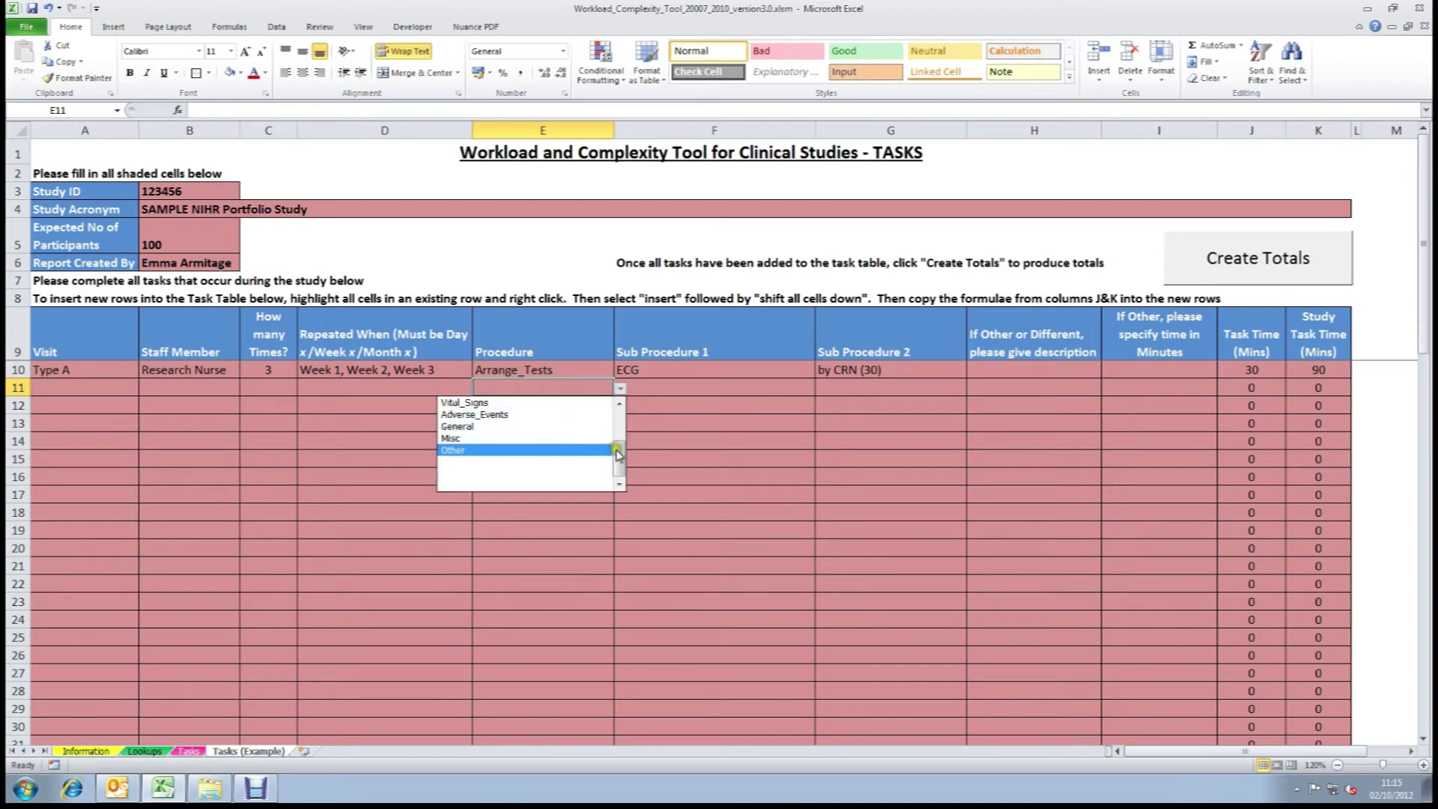
drag(619, 457, 619, 405)
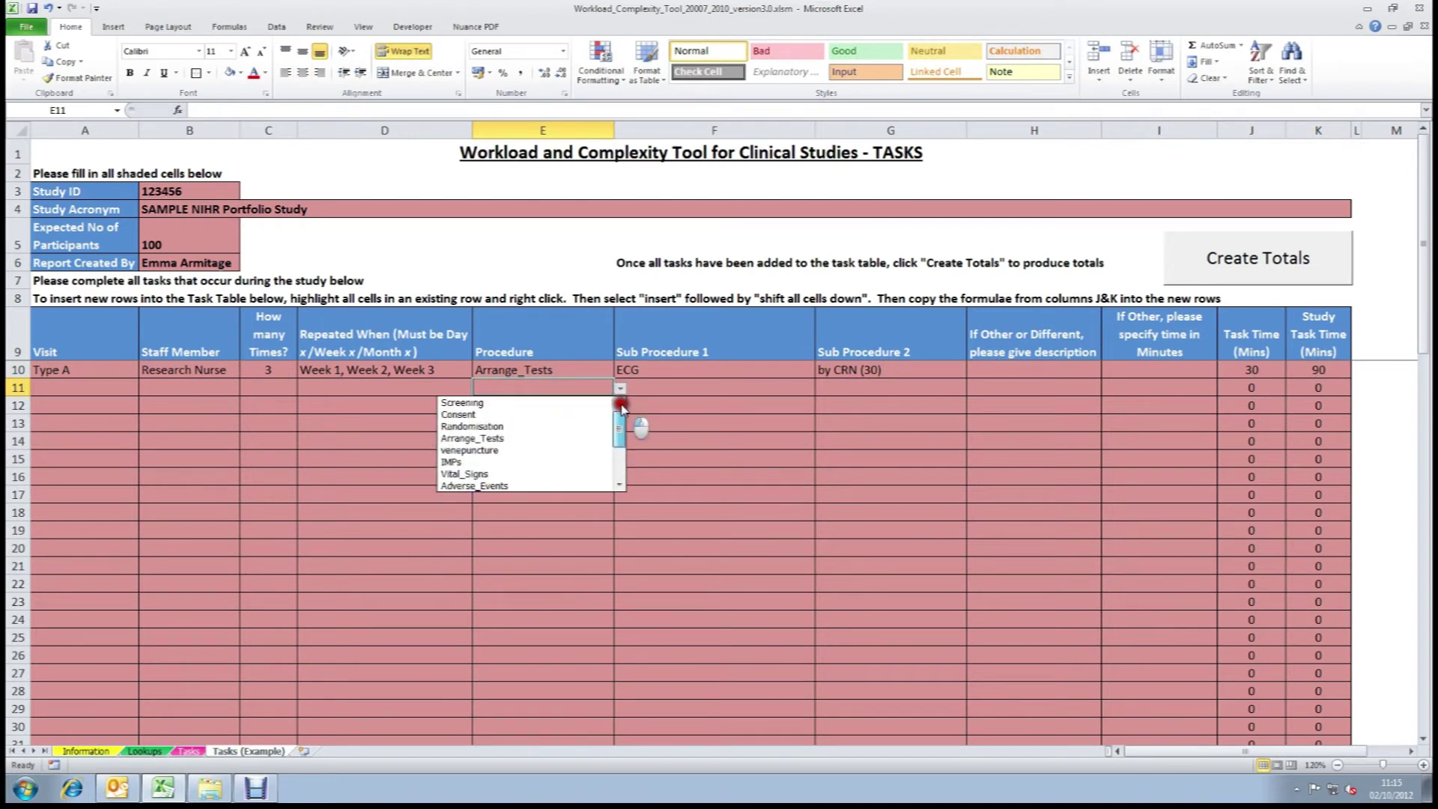
click(541, 449)
click(709, 384)
click(822, 388)
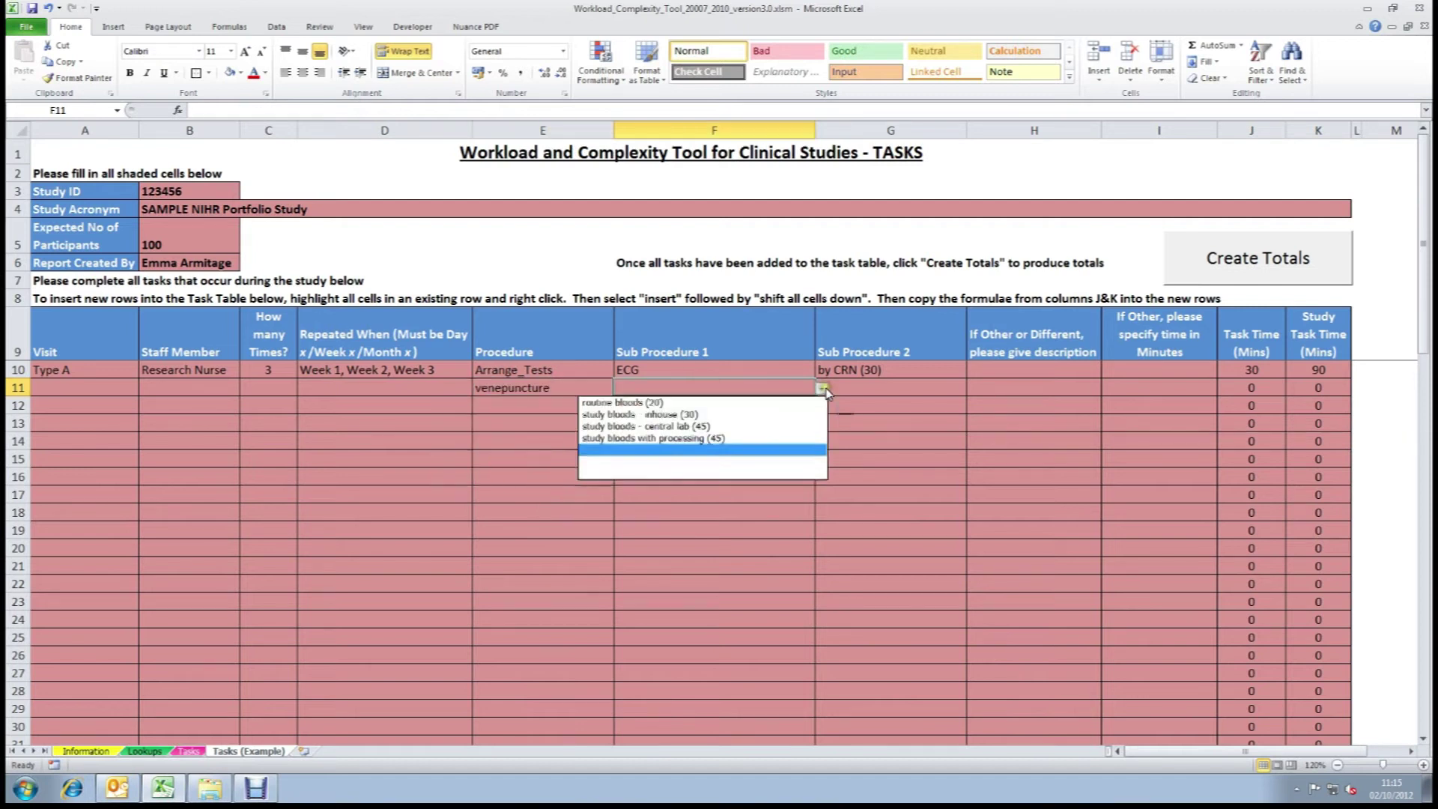
click(725, 403)
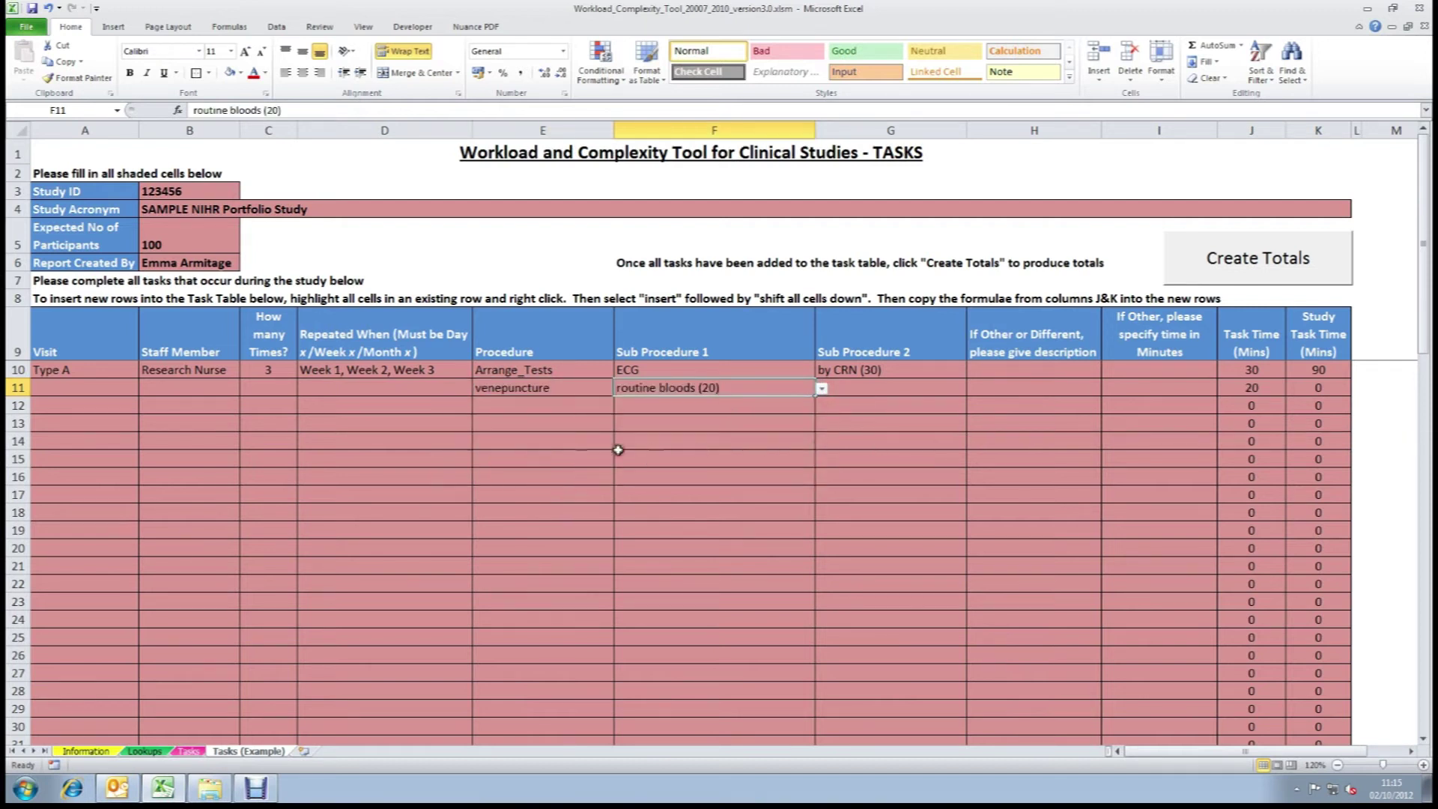
- Choose Other as the procedure for the task in row 12
click(536, 409)
click(621, 409)
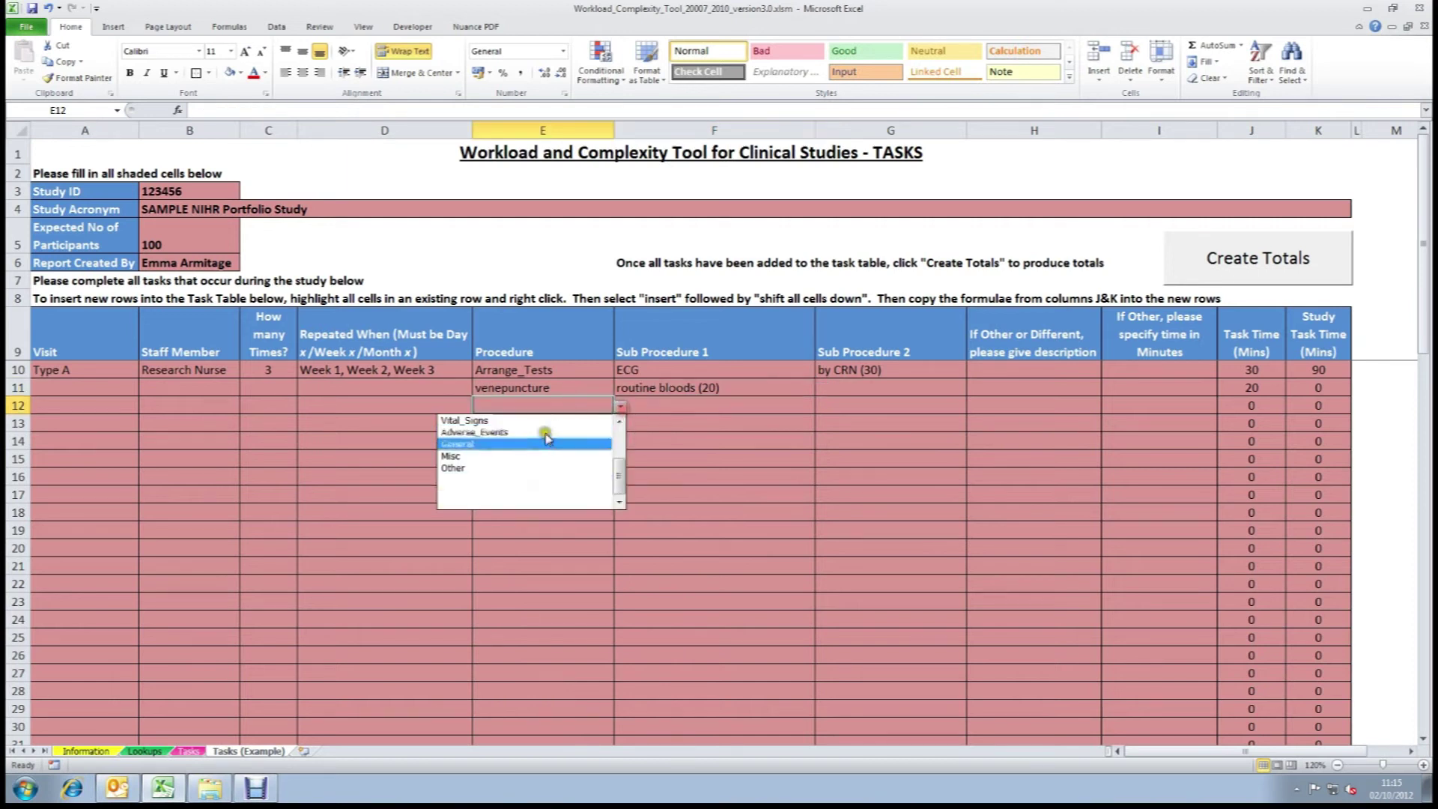
click(514, 467)
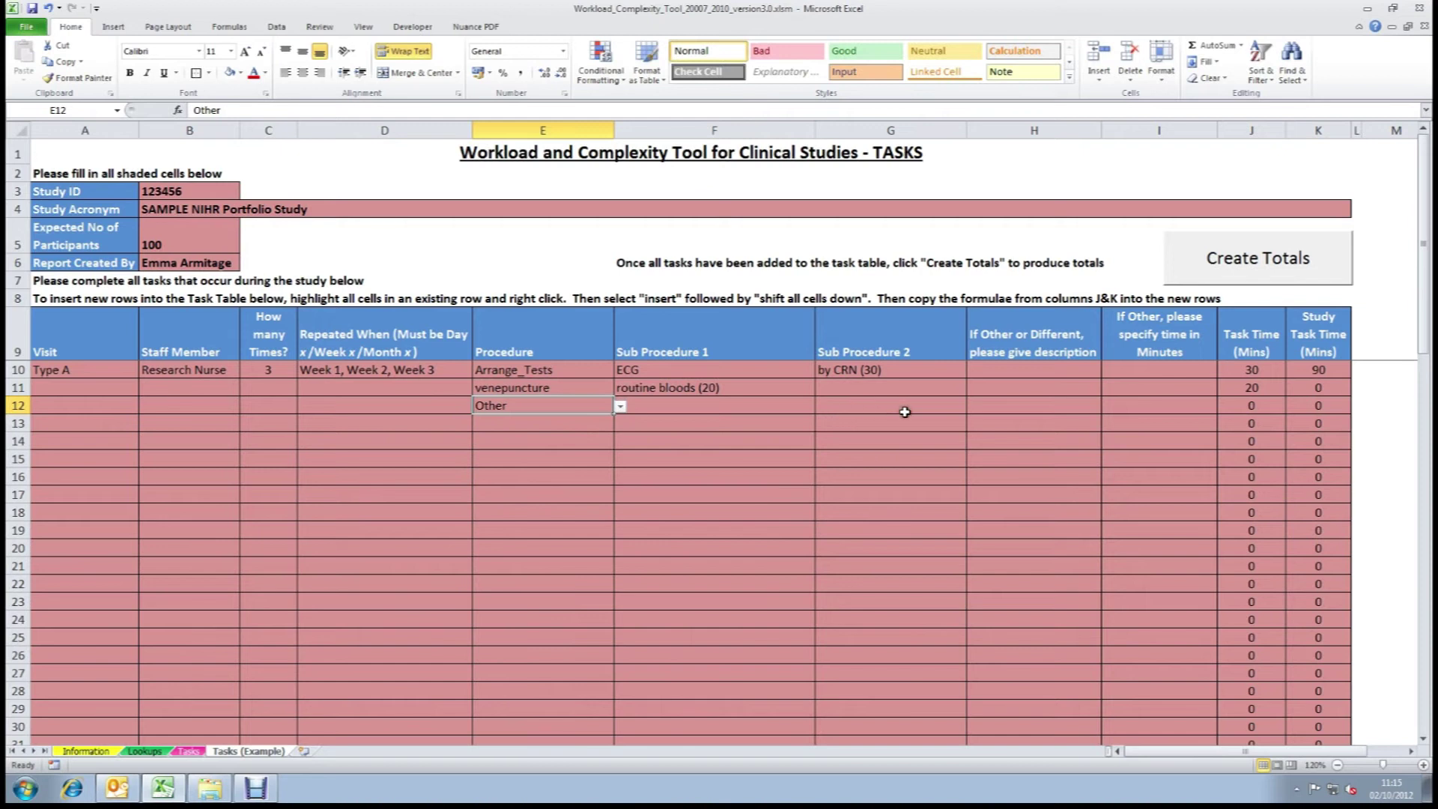
- Describe row 12's other procedure as Random scan and specify its time as 30 minutes
click(991, 408)
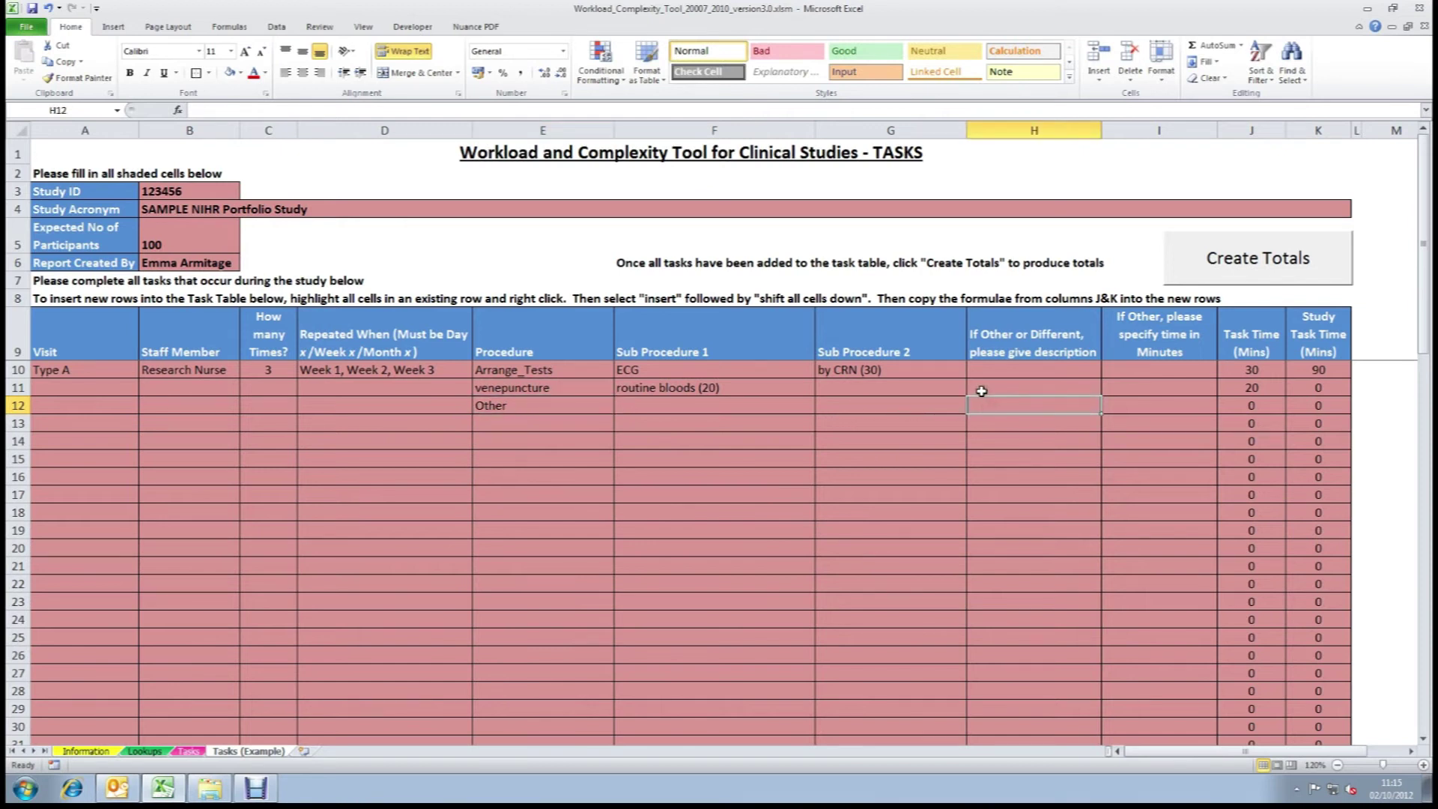
text(Random scan)
key(Tab)
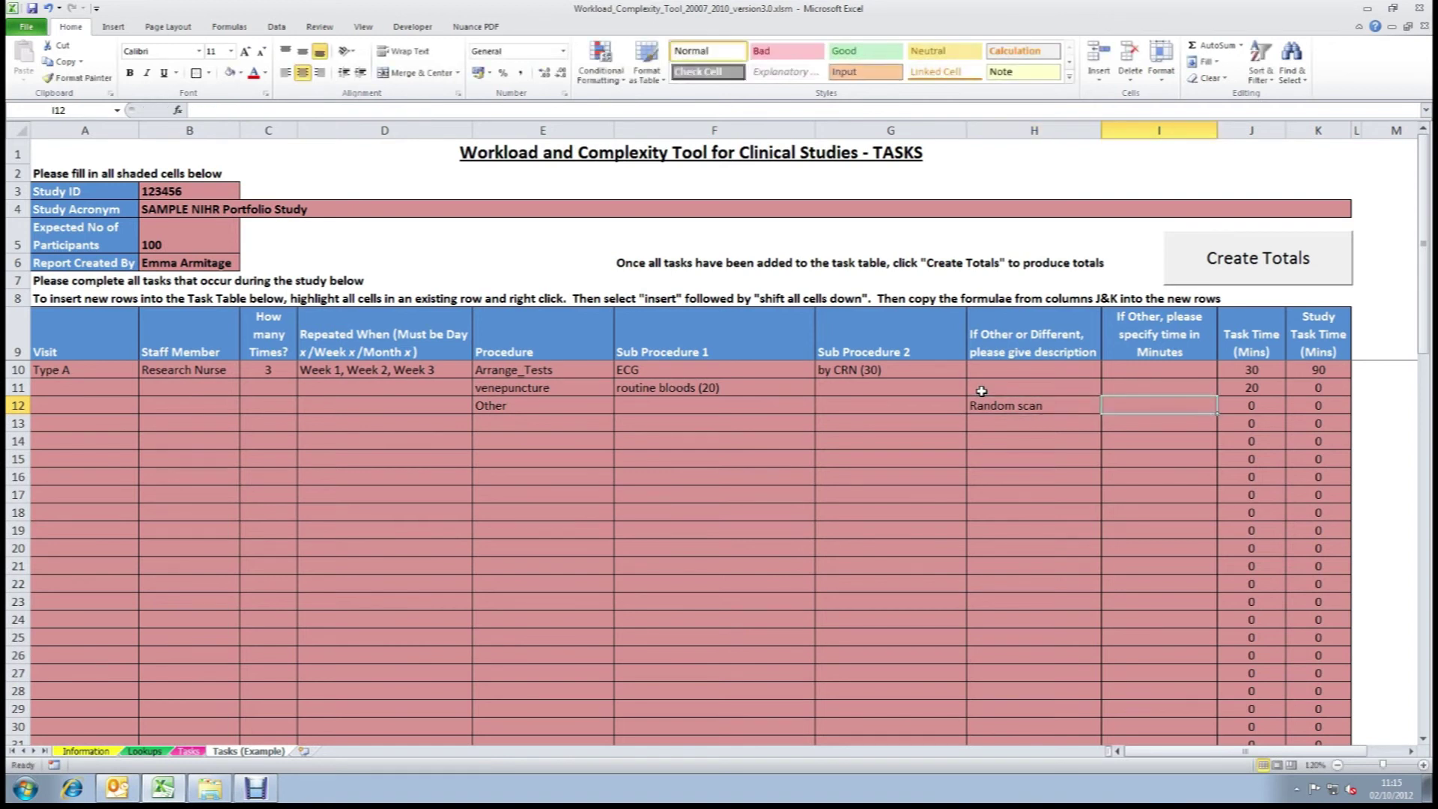
text(30)
key(Return)
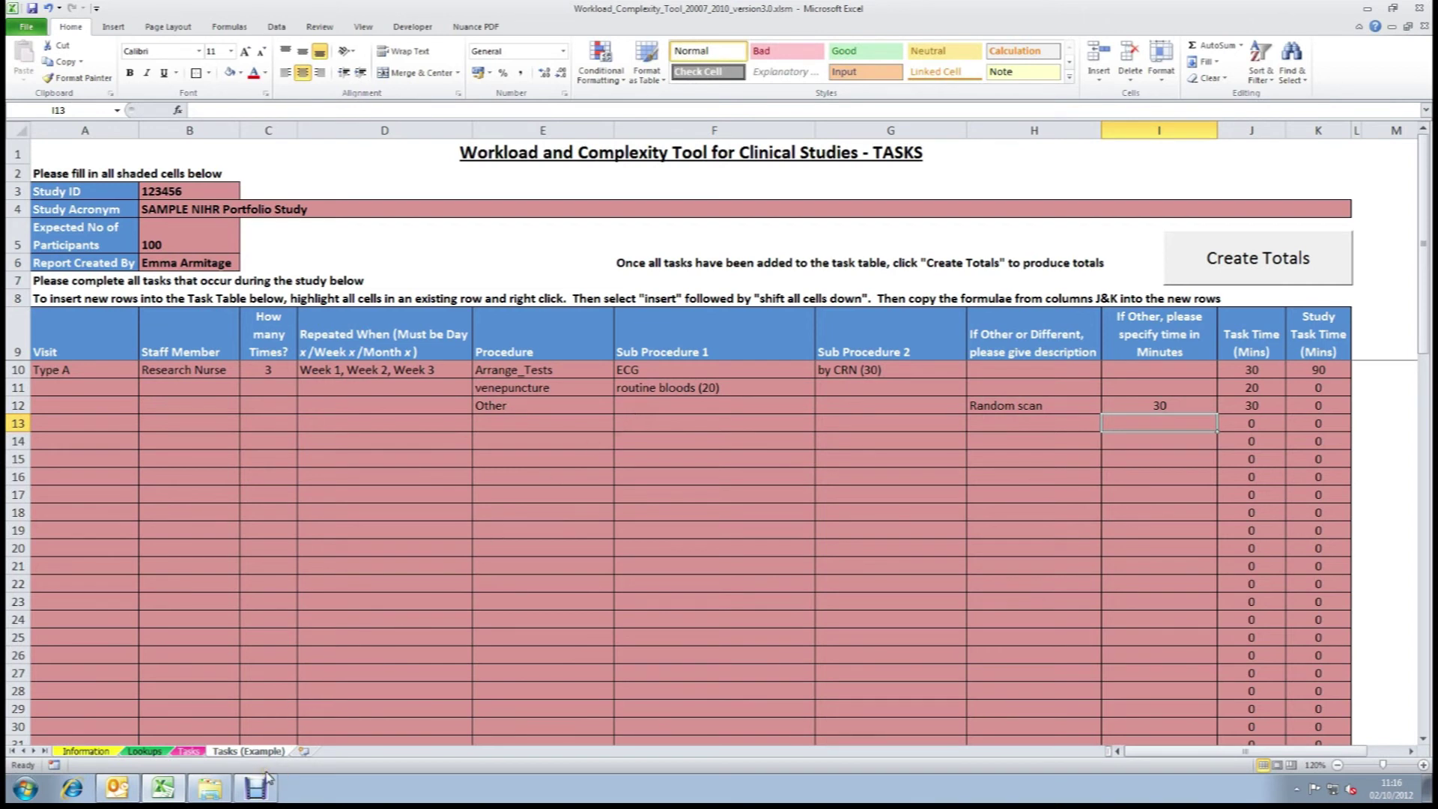
- Create the totals report from the completed Tasks sheet and check the study's complexity score
click(193, 752)
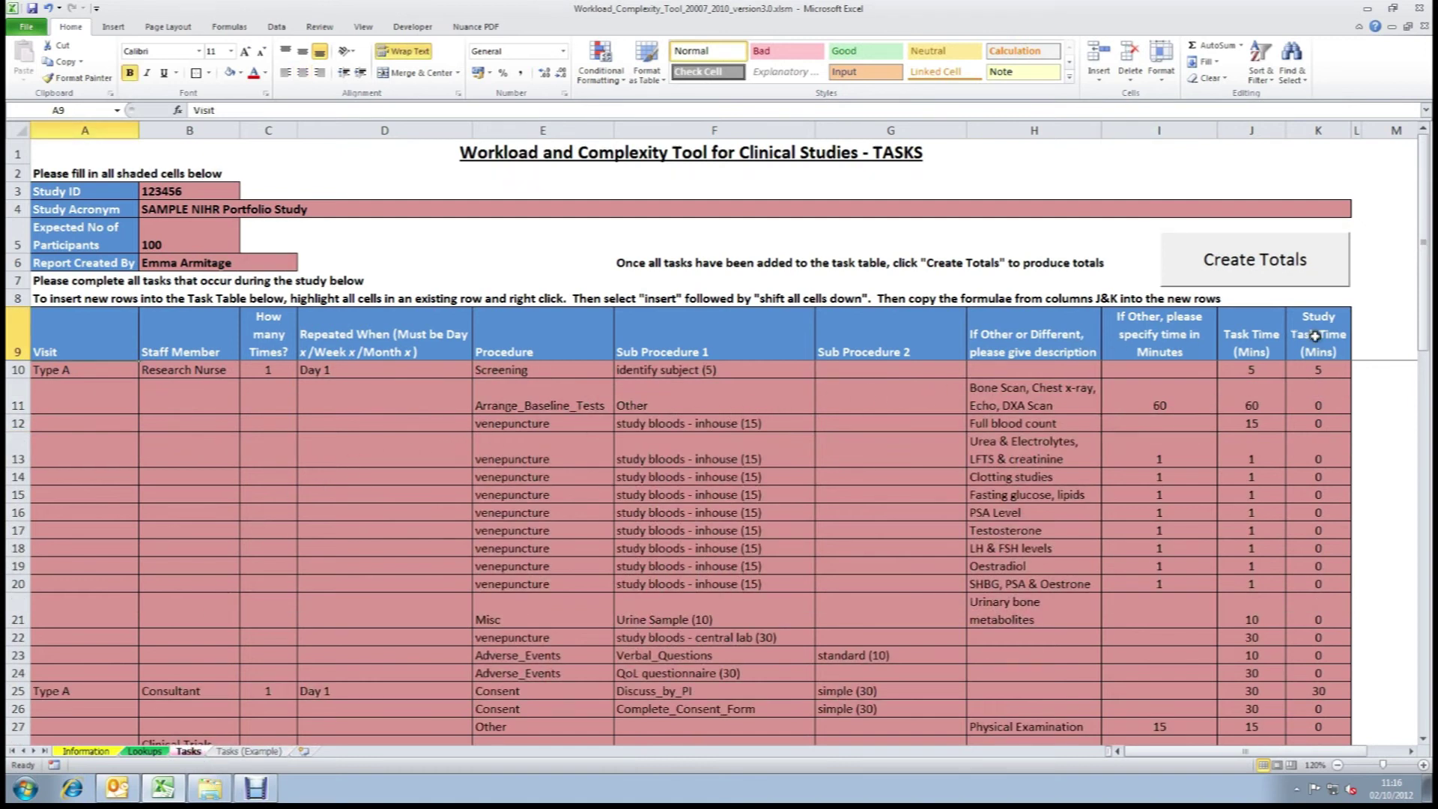
click(1311, 268)
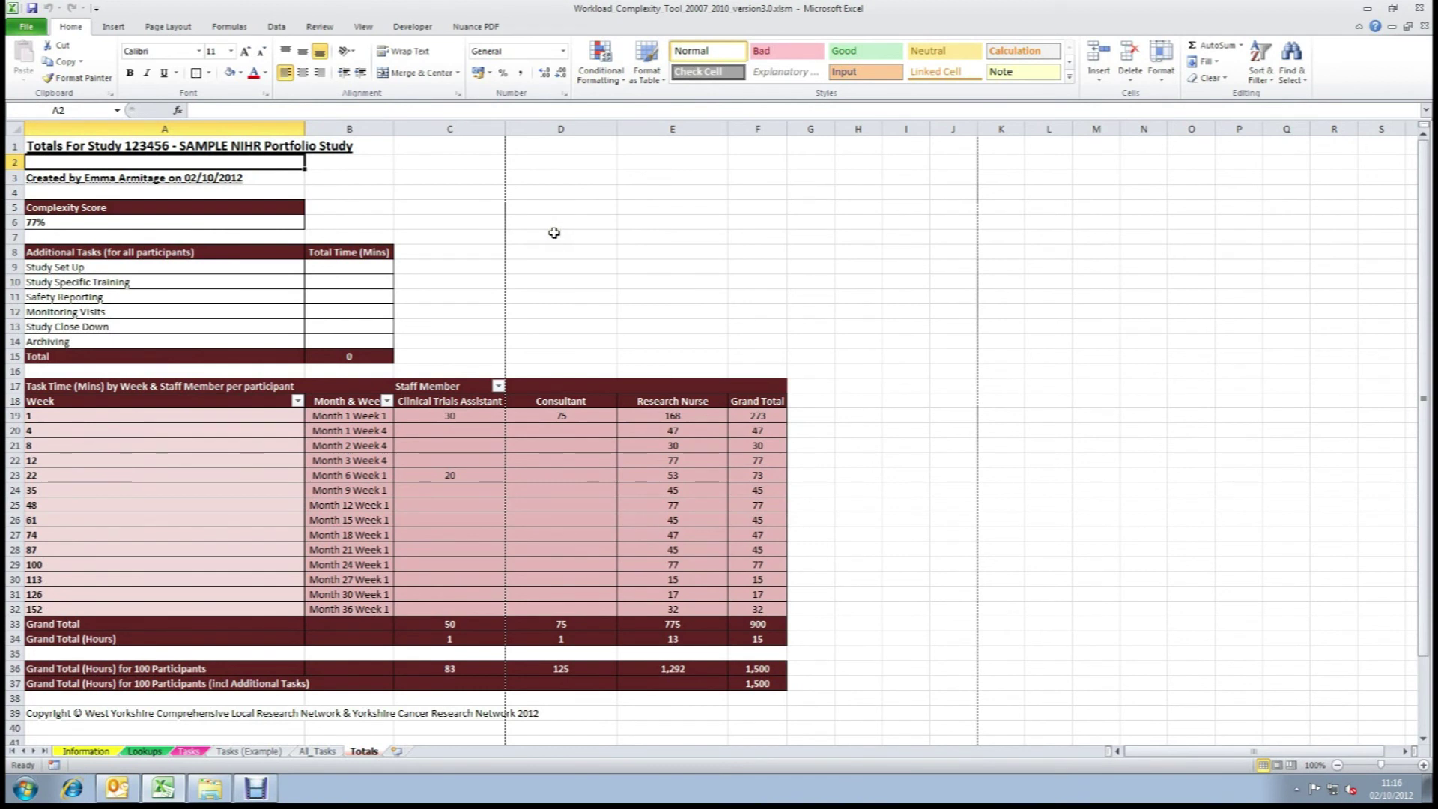
click(239, 220)
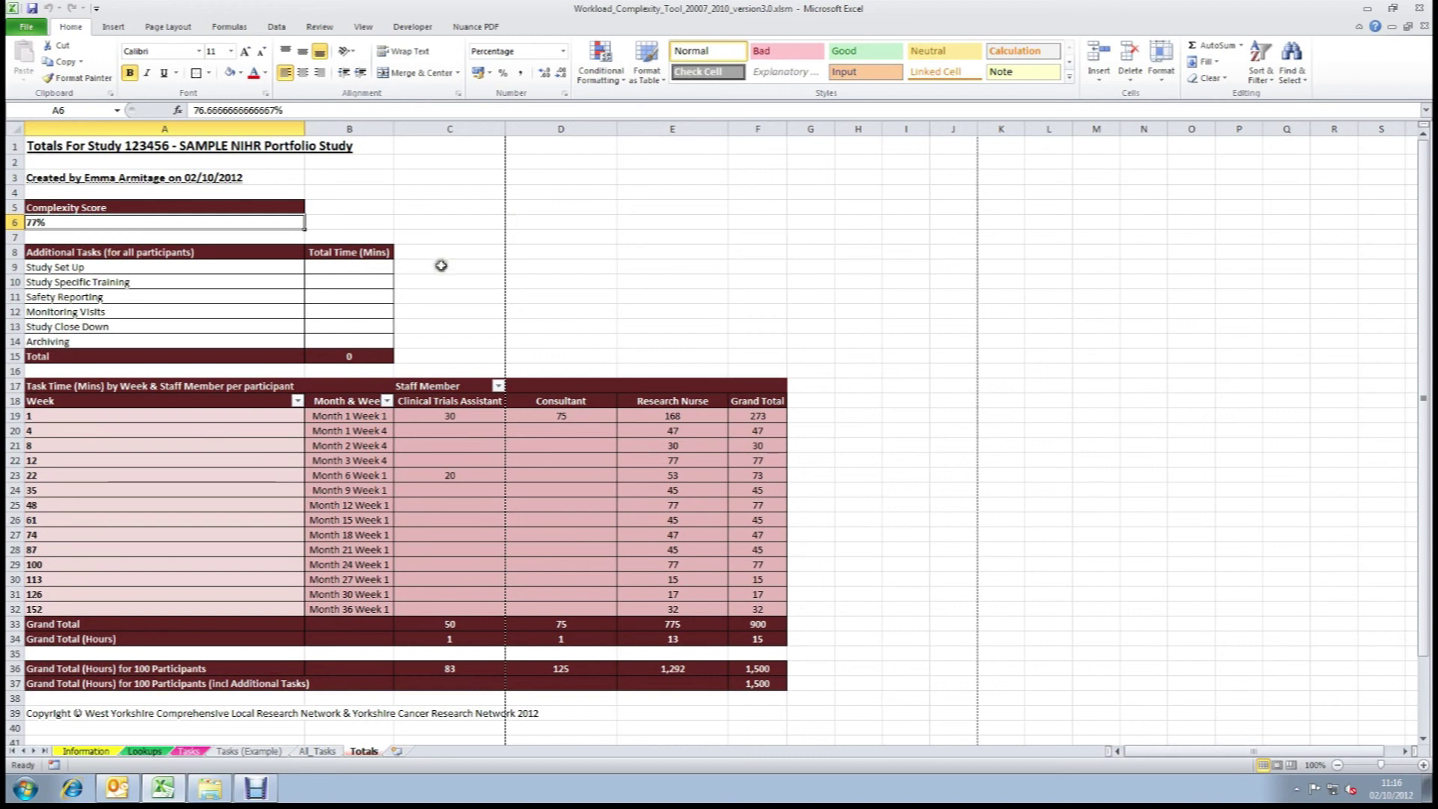
- Enter the additional task times: Study Set Up 120, Study Specific Training 240, Safety Reporting 360, and Monitoring Visits, Study Close Down and Archiving 120 each
click(361, 272)
text(120)
key(Return)
text(240)
key(Return)
text(360)
key(Return)
text(120)
key(Return)
text(120)
key(Return)
text(120)
key(Return)
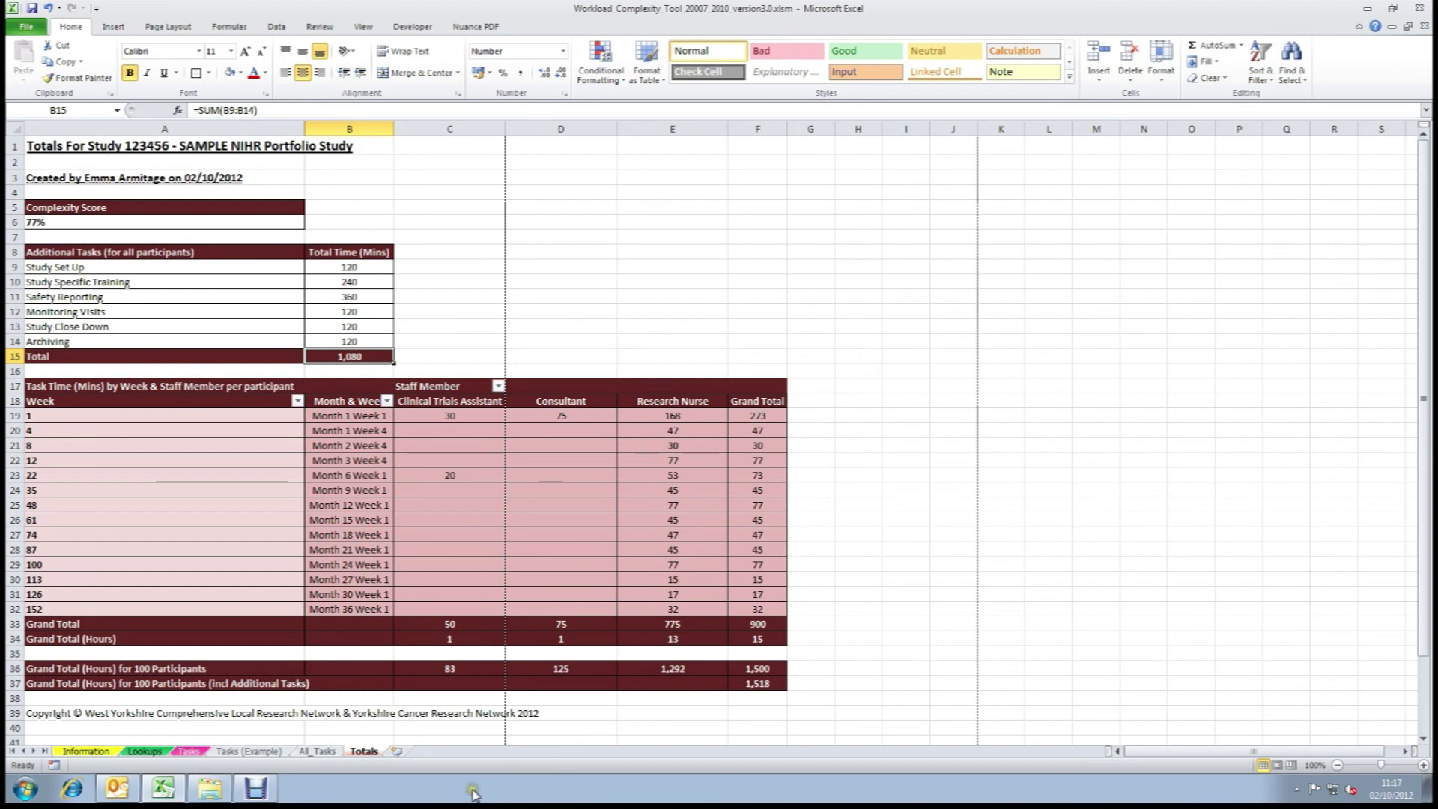
click(254, 789)
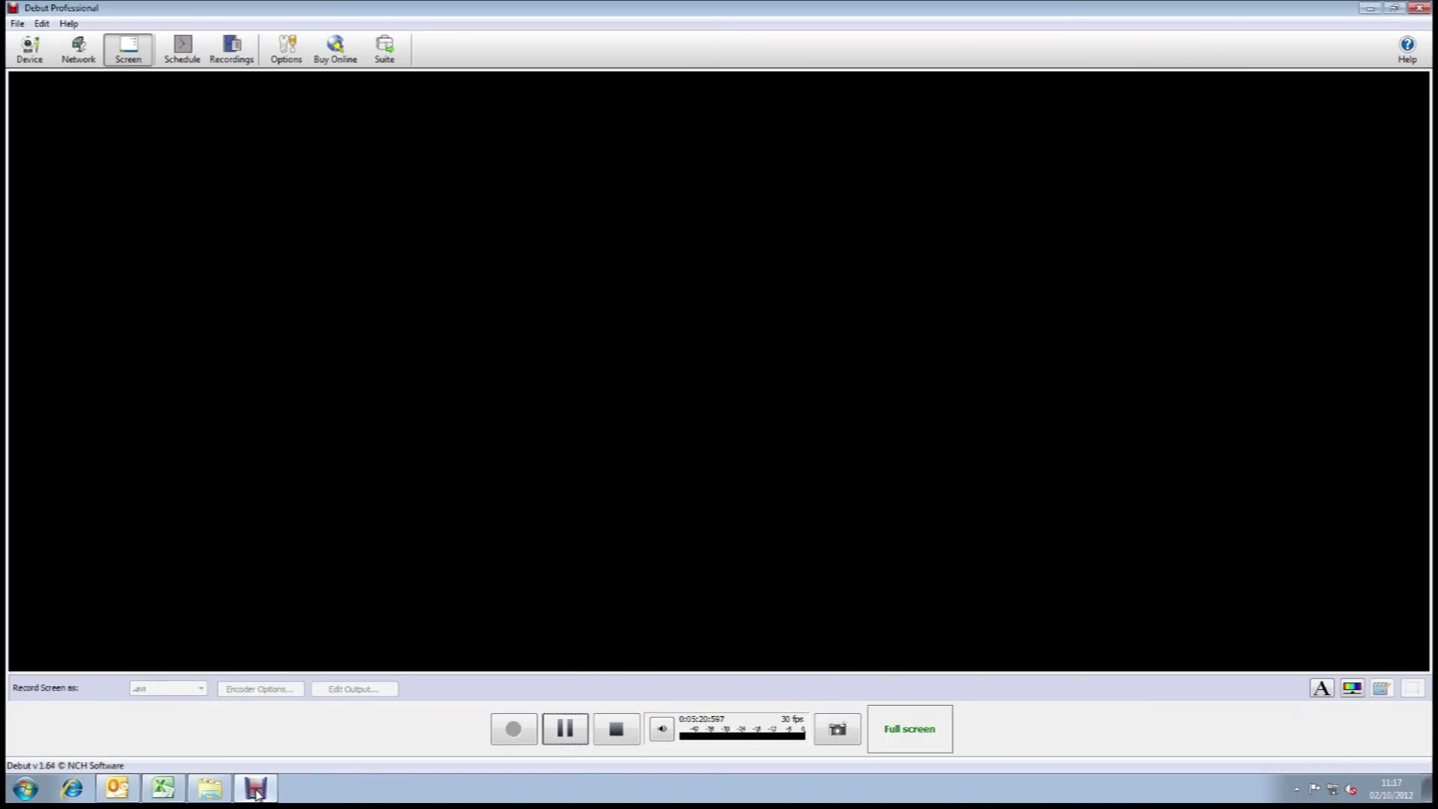